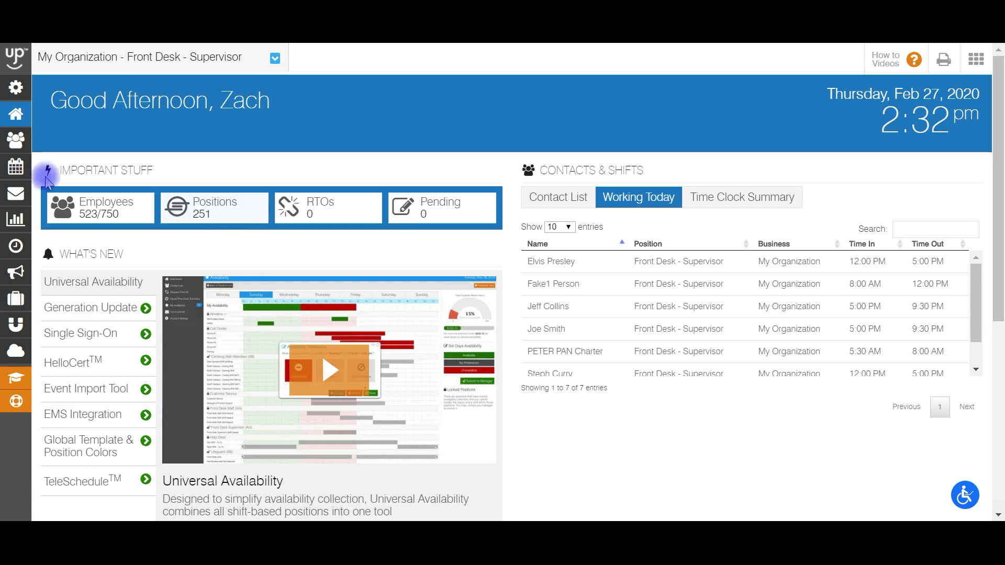
Open the Device Configuration page of the time clock.
mouse_move(14, 181)
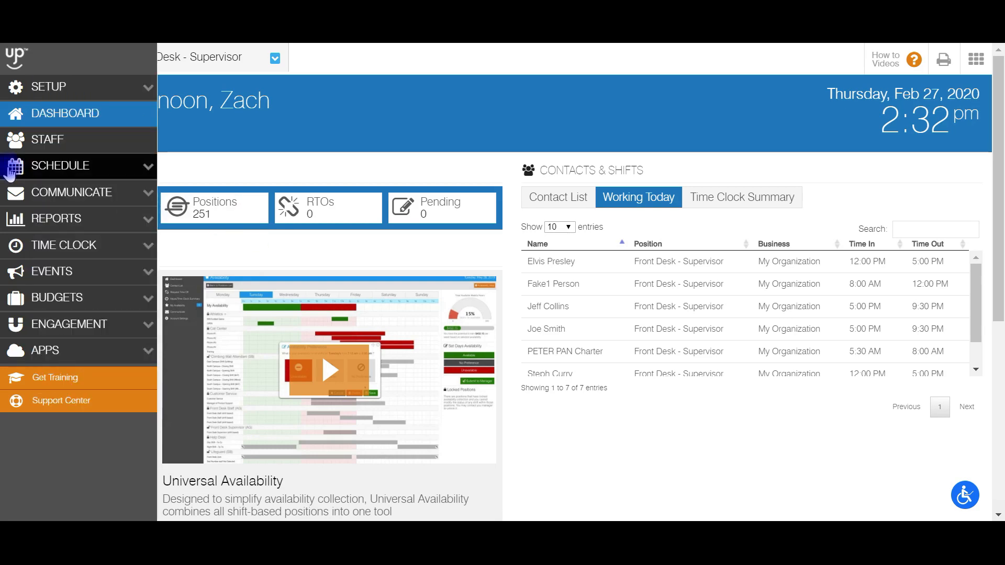
click(47, 246)
mouse_move(63, 276)
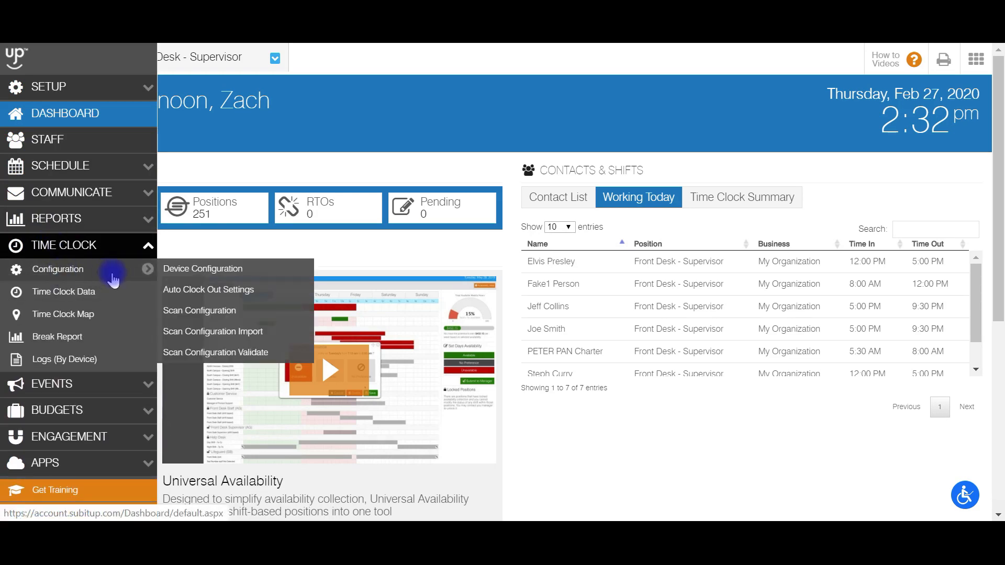
click(207, 269)
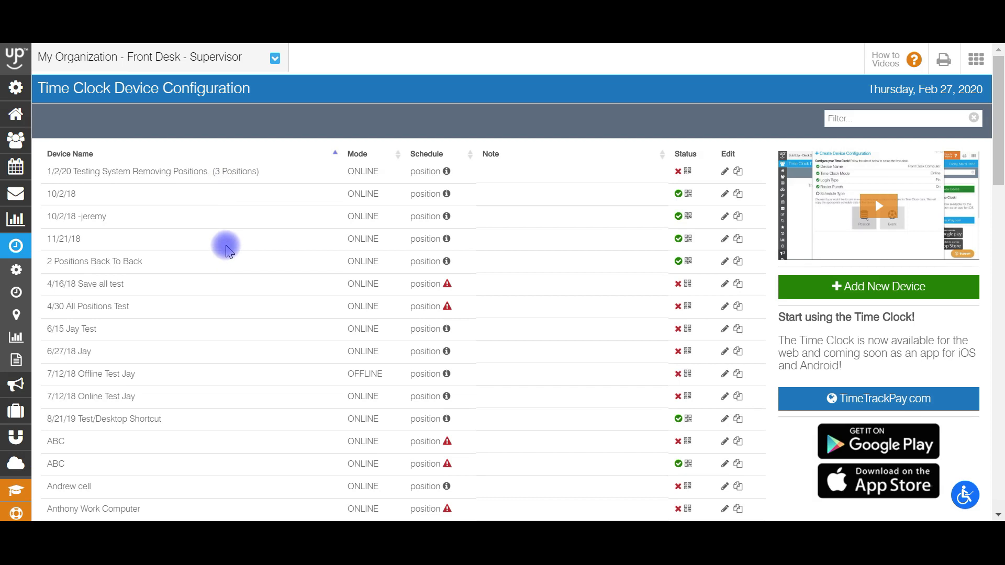
Add a new time clock device named "#1 Desktop" and set its time clock mode to Online.
click(840, 288)
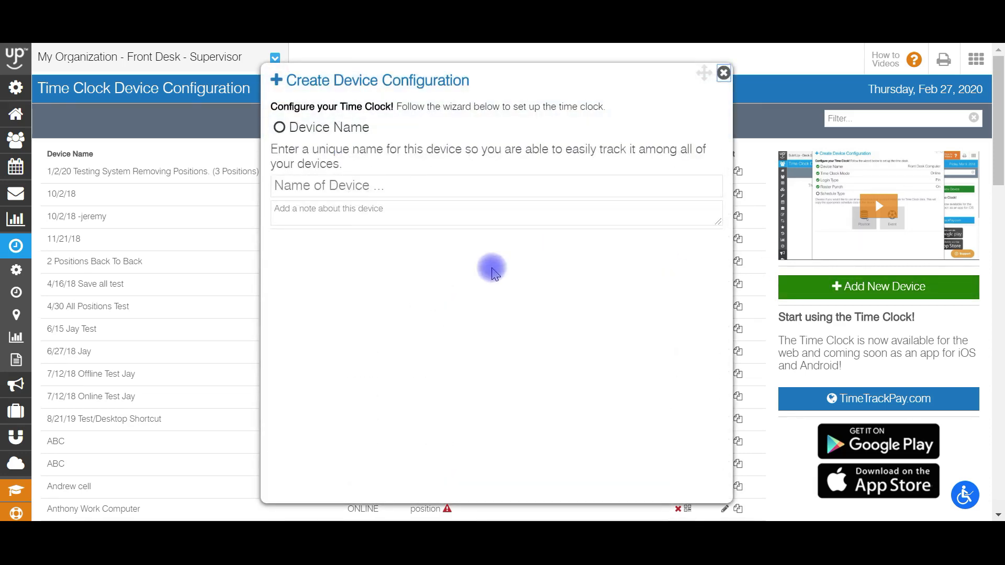
click(382, 189)
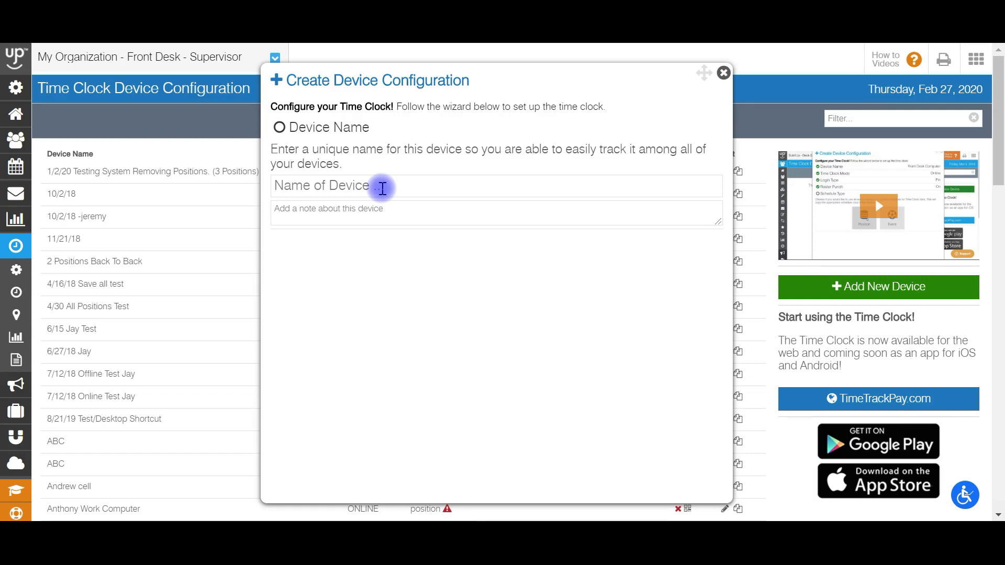
text(#1 Desktop)
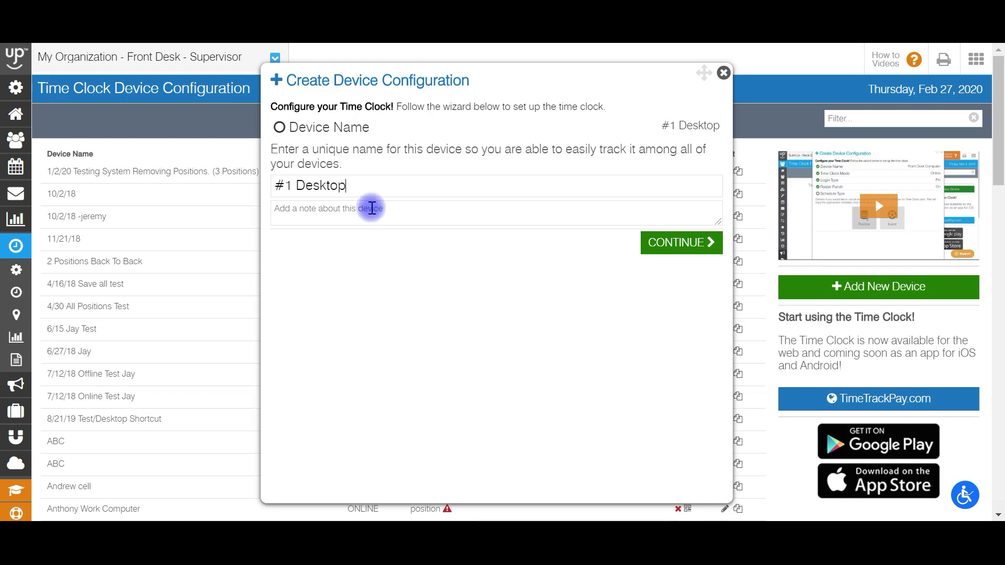
click(677, 243)
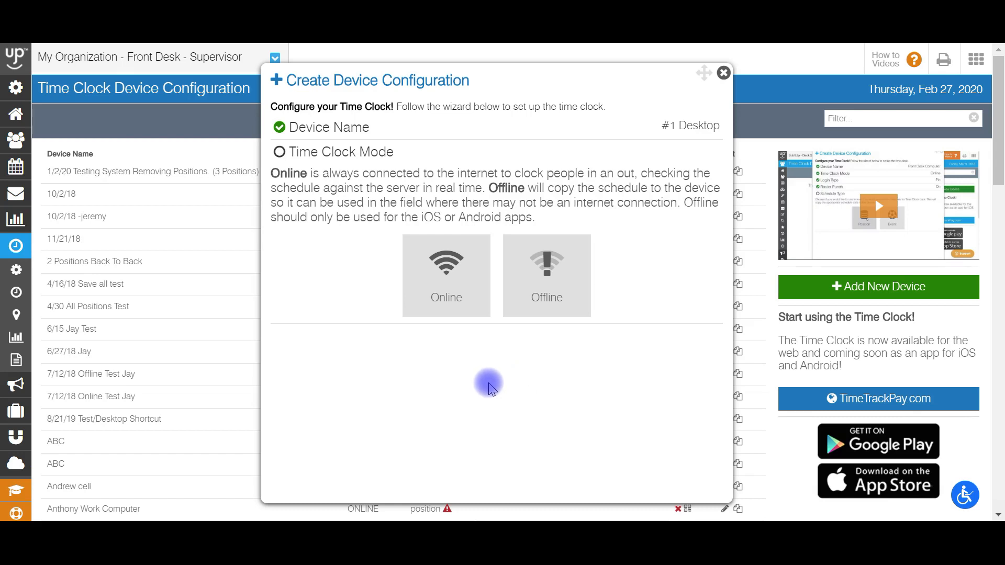
click(442, 293)
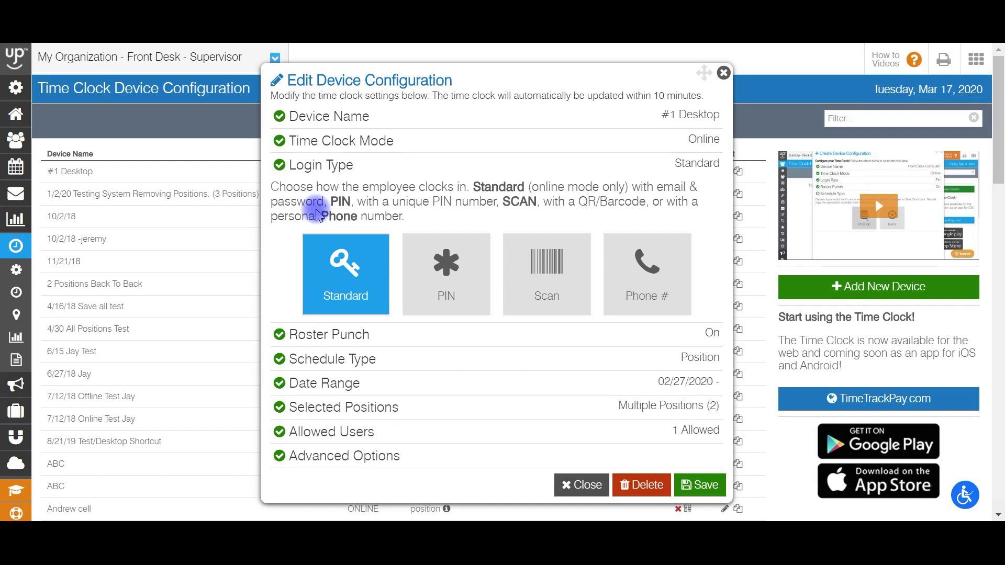
Switch to the employee mobile site and open the signed-in employee's Scan Code page.
mouse_move(45, 267)
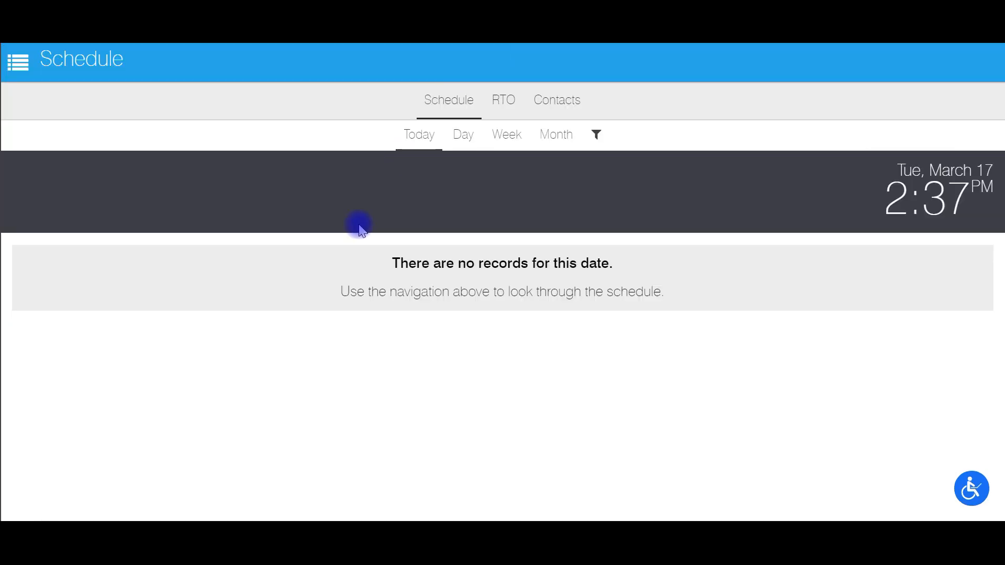
click(18, 61)
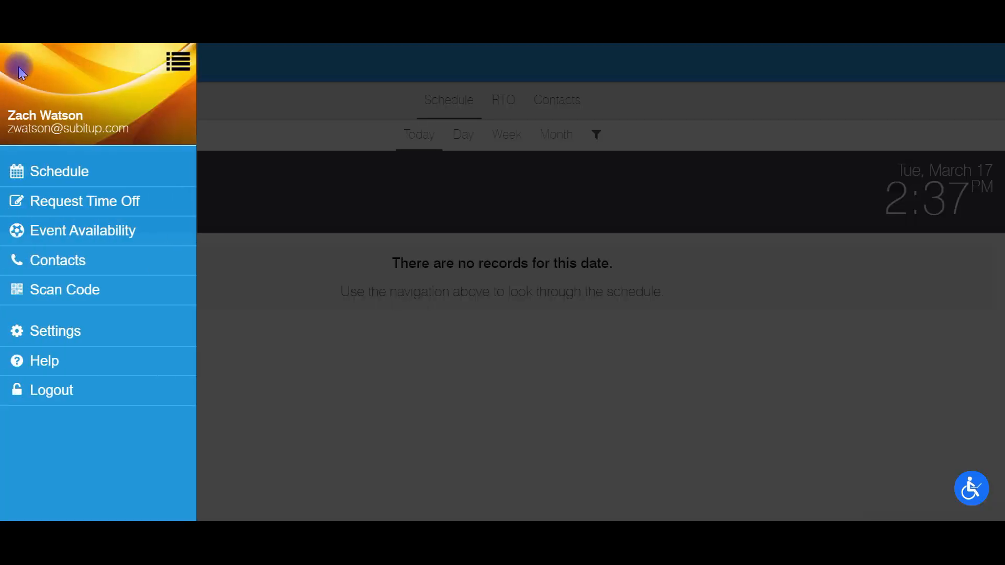
click(61, 291)
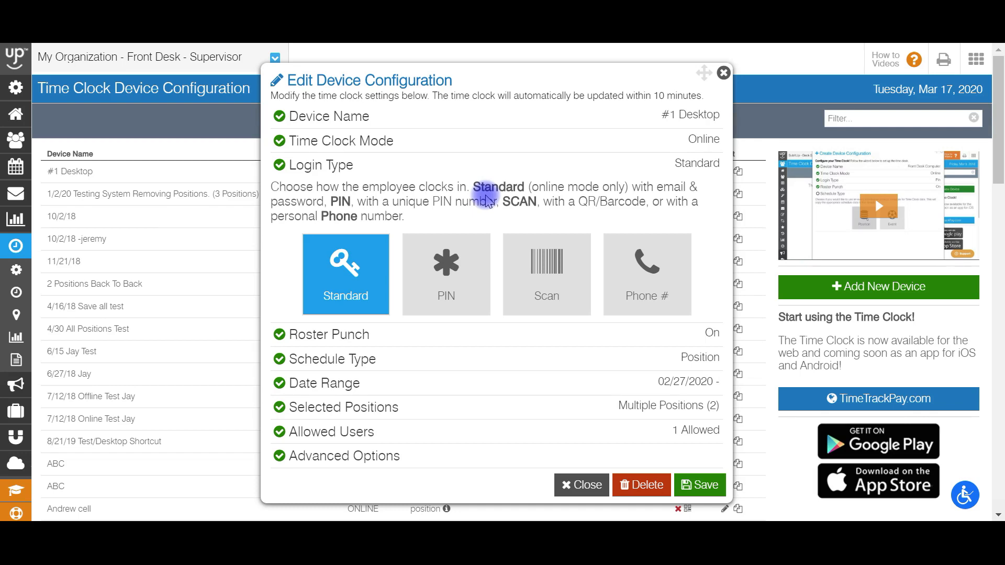
Go to the time clock's Scan Configuration, view the third listed employee's scan settings, and close them without changes.
mouse_move(40, 265)
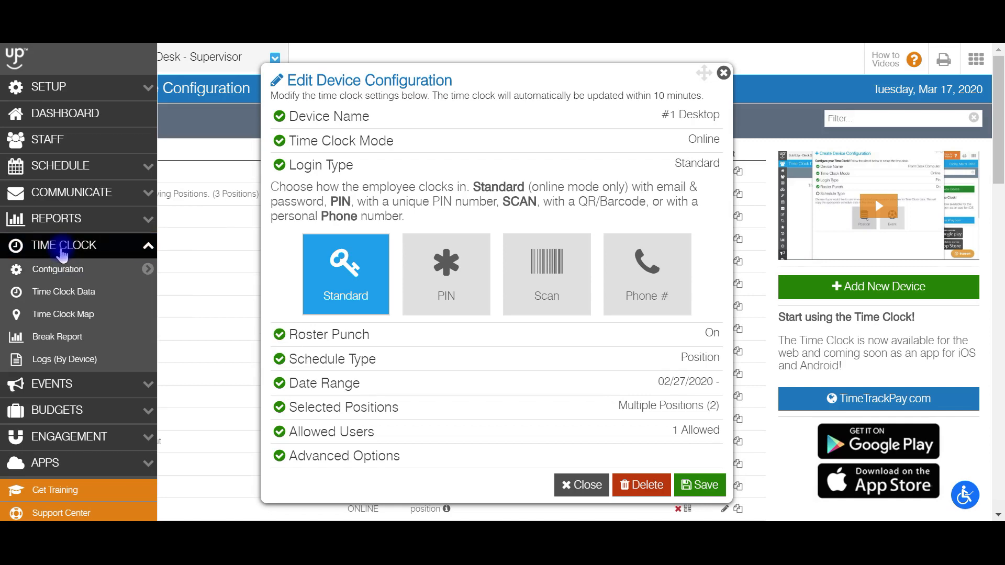
mouse_move(128, 268)
click(221, 314)
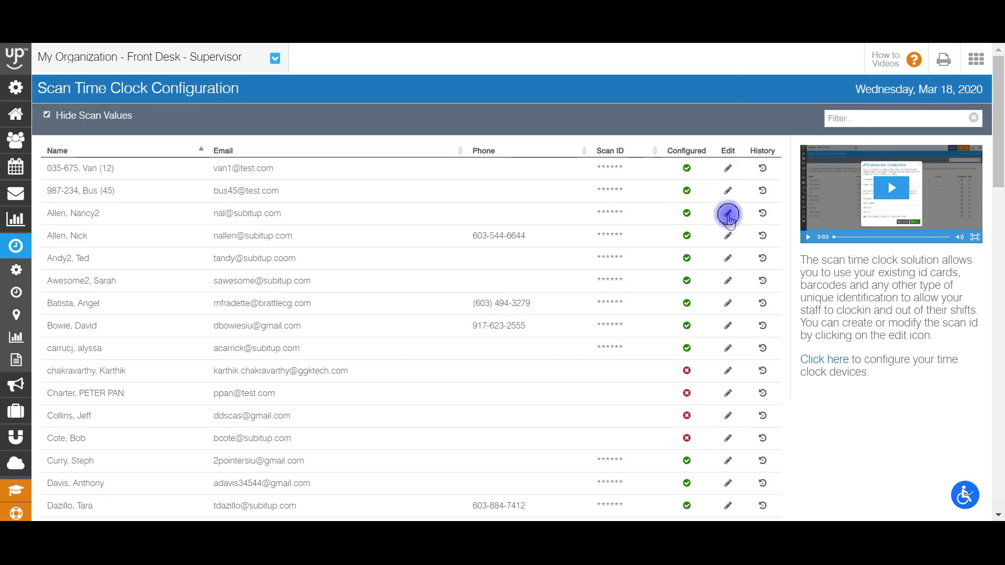
click(728, 215)
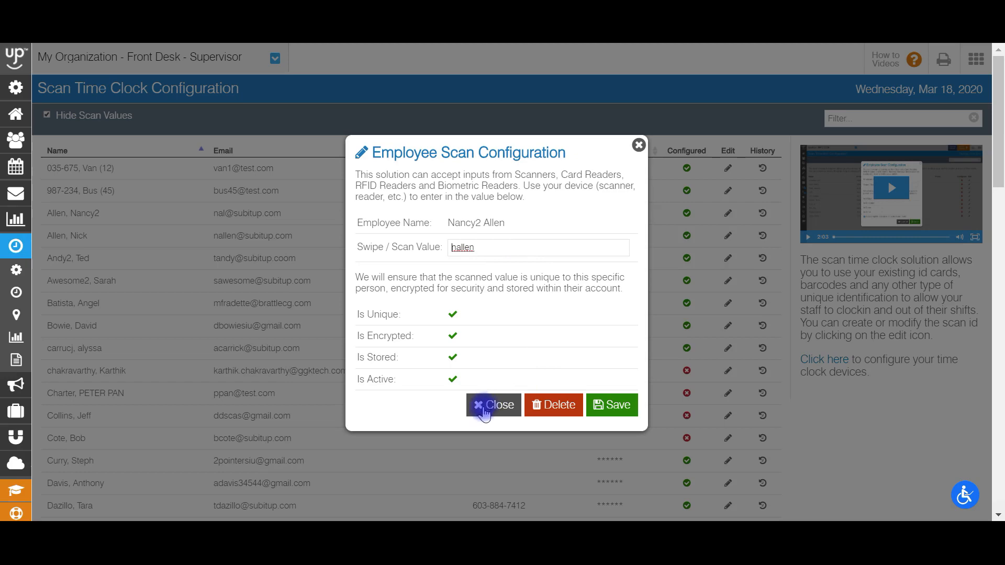
click(490, 405)
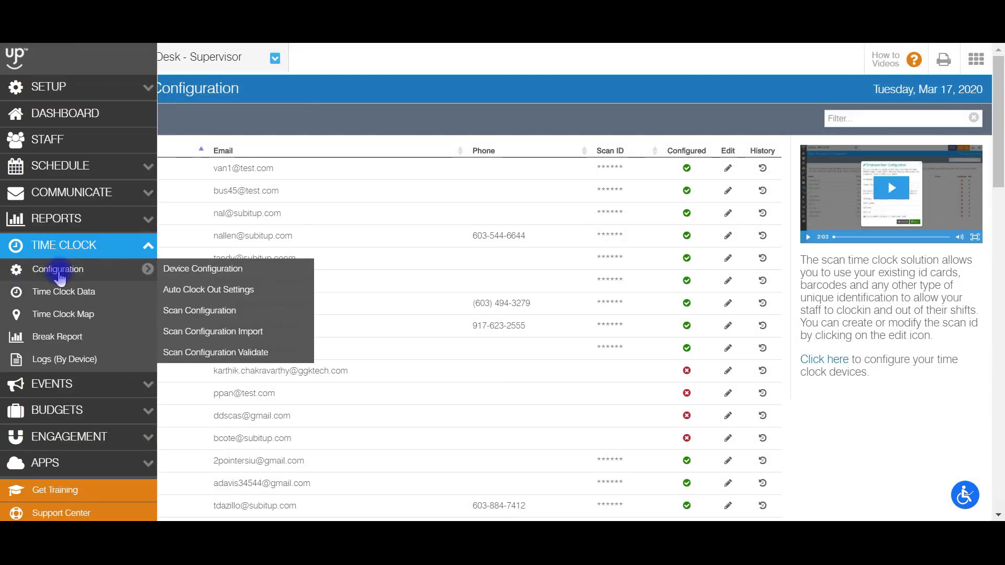
Examine the CSV template and file options on the Scan Configuration Import page, and open Scan Configuration Validate.
click(222, 335)
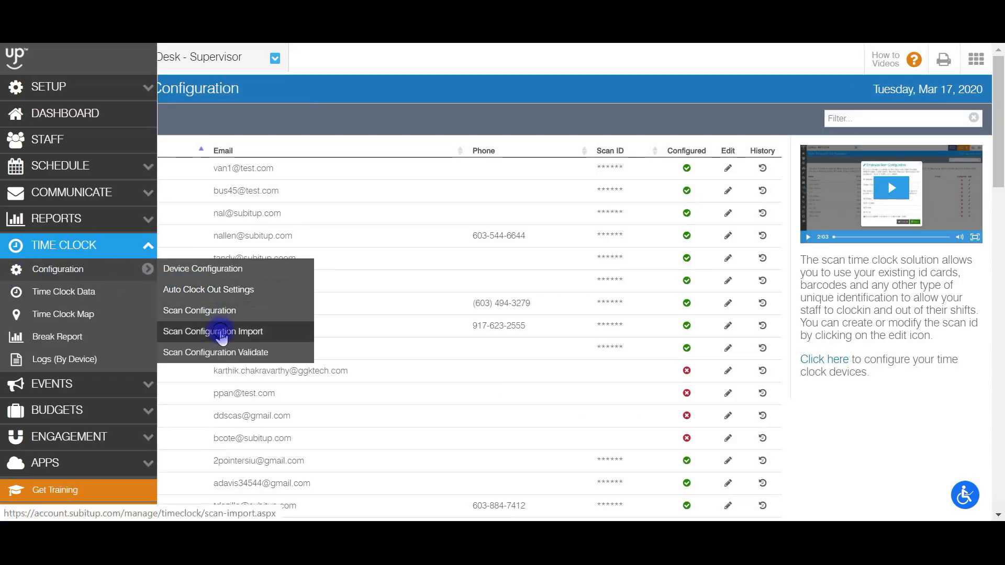
click(421, 372)
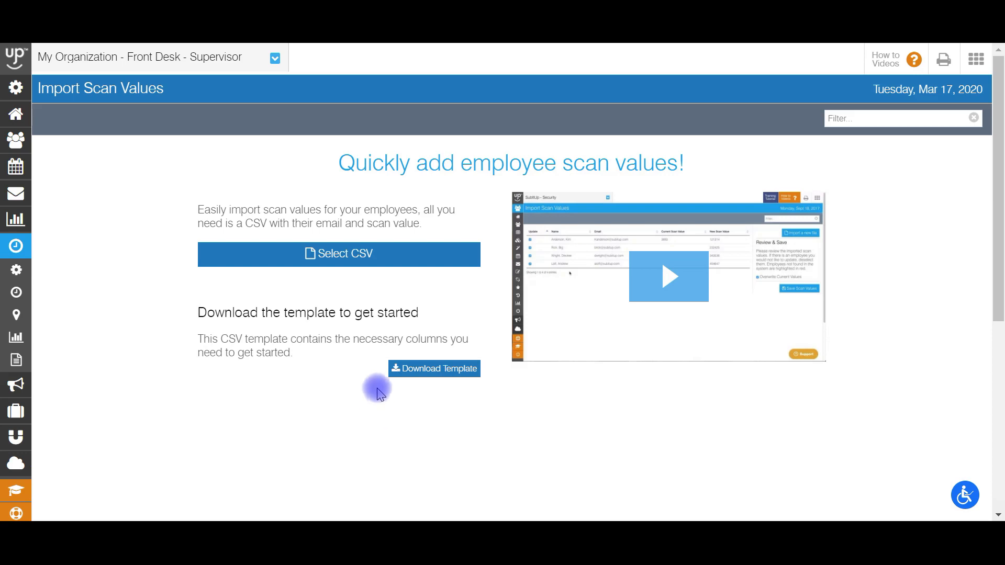
click(359, 260)
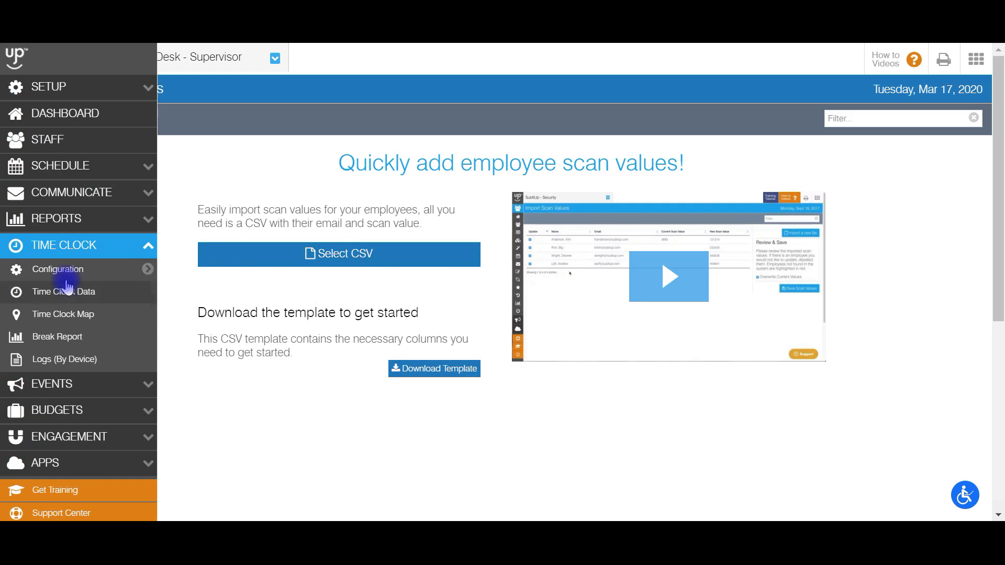
mouse_move(73, 276)
click(227, 352)
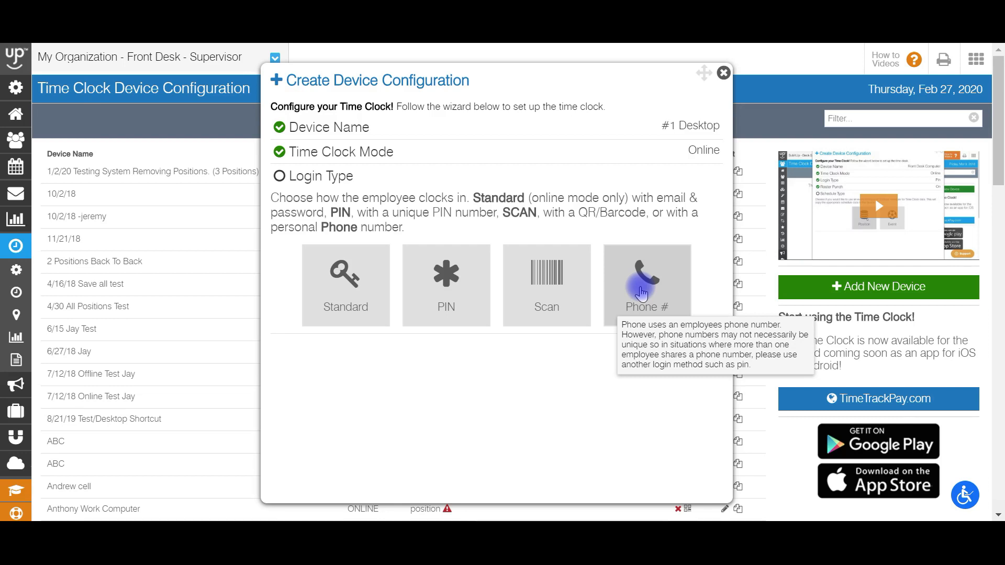
Set the new device's login type to Standard and turn Roster Punch on.
click(336, 278)
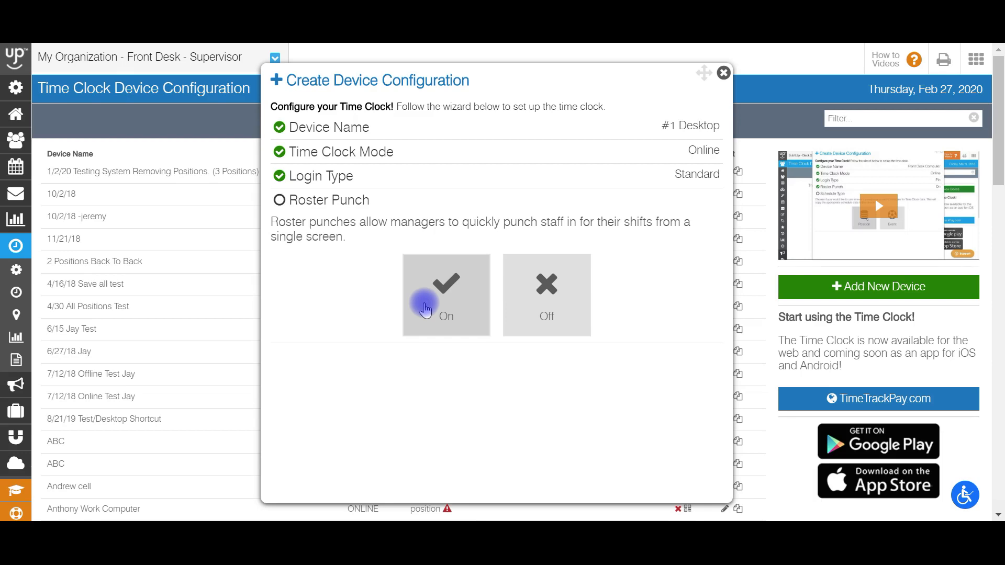
click(425, 309)
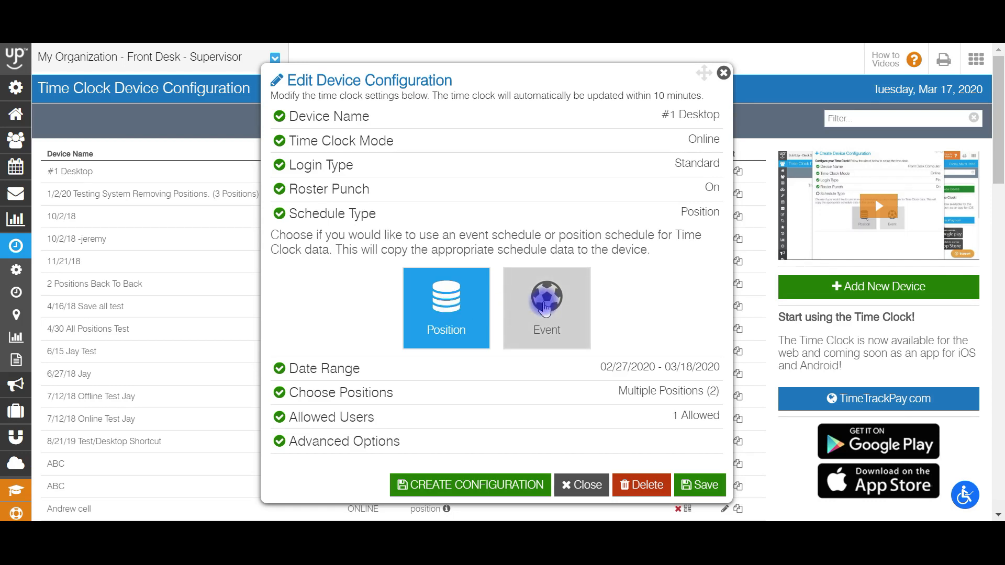
Try the Event schedule type, keeping the 02/27/2020 - 03/18/2020 date range and choosing the 3/16/2020 Marathon event.
click(545, 308)
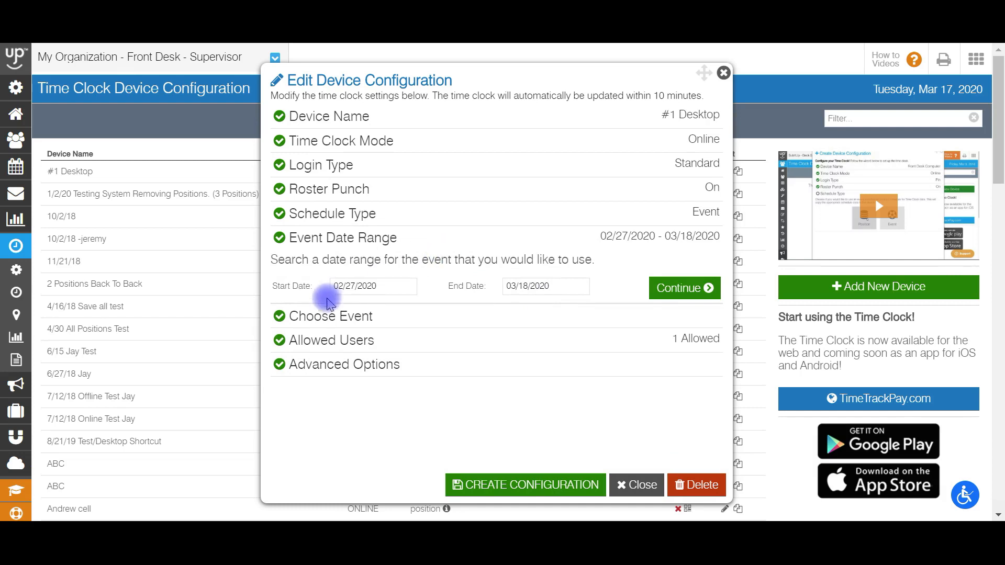
click(684, 287)
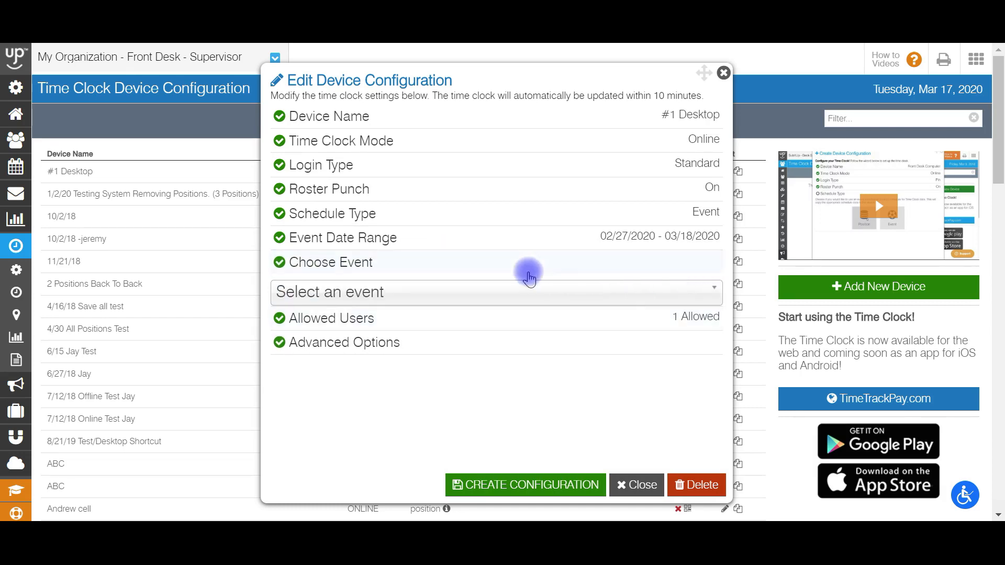
click(492, 298)
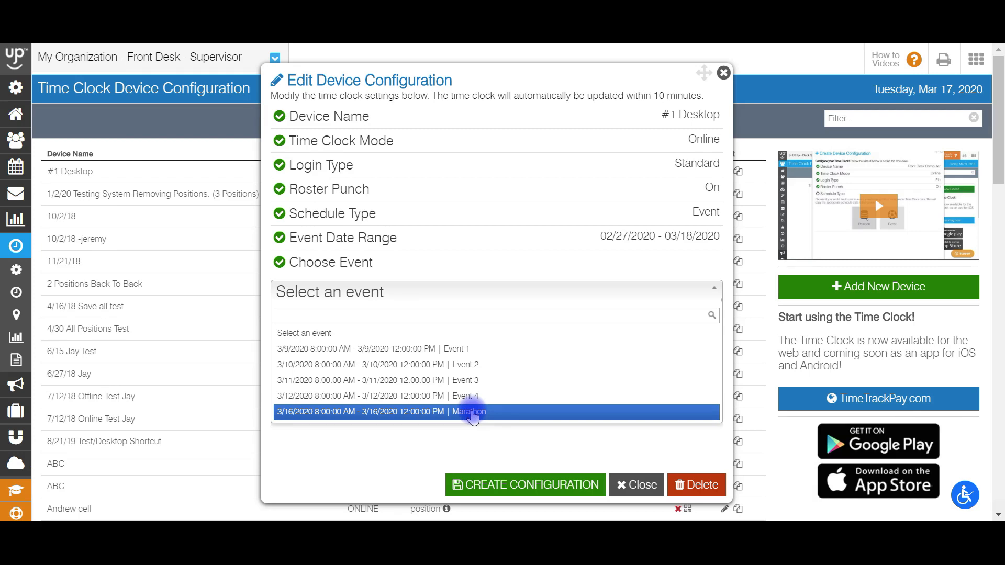
click(403, 417)
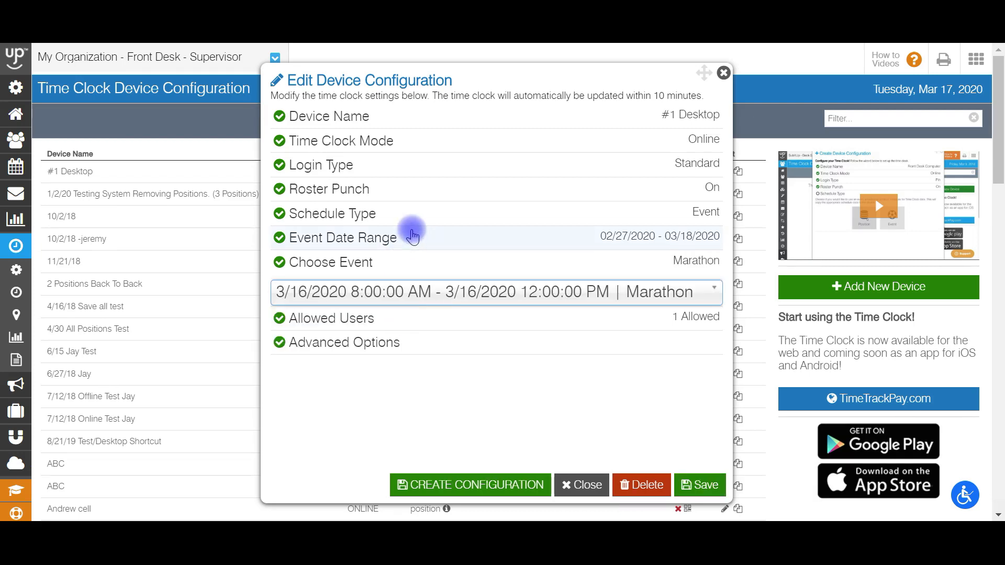
Set the schedule type to Position and the start date to 02/27/2020, leaving the end date blank.
click(417, 213)
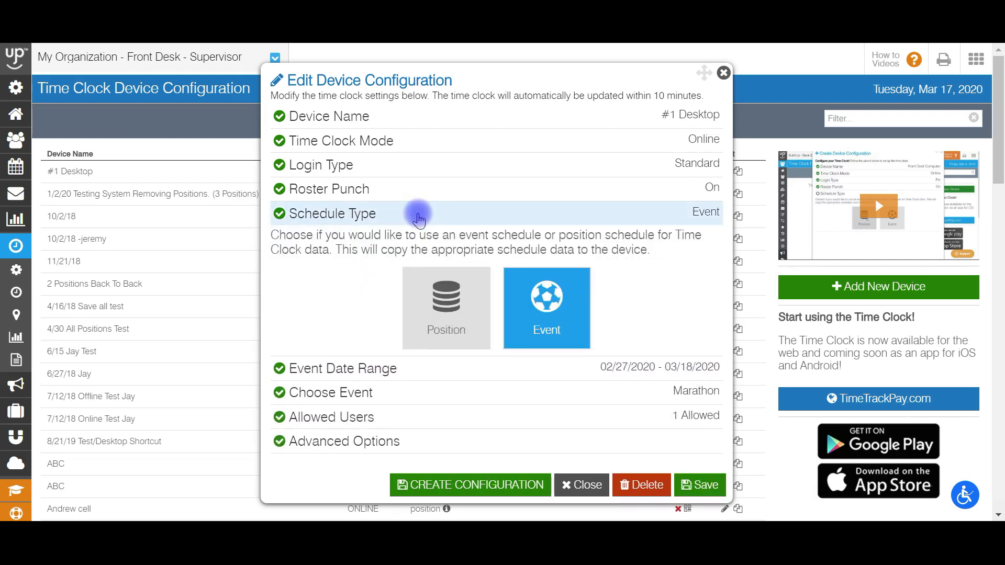
click(449, 327)
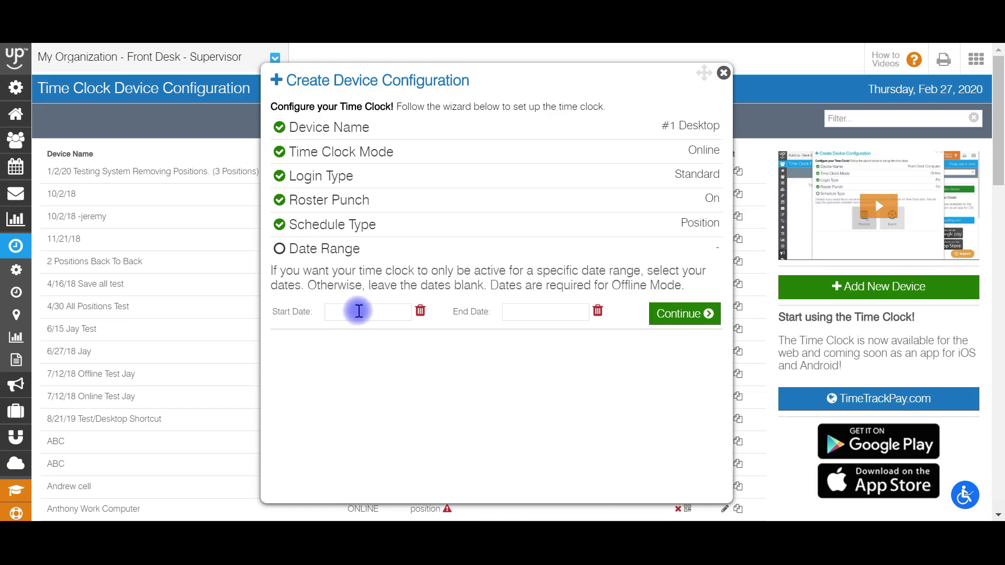
click(357, 312)
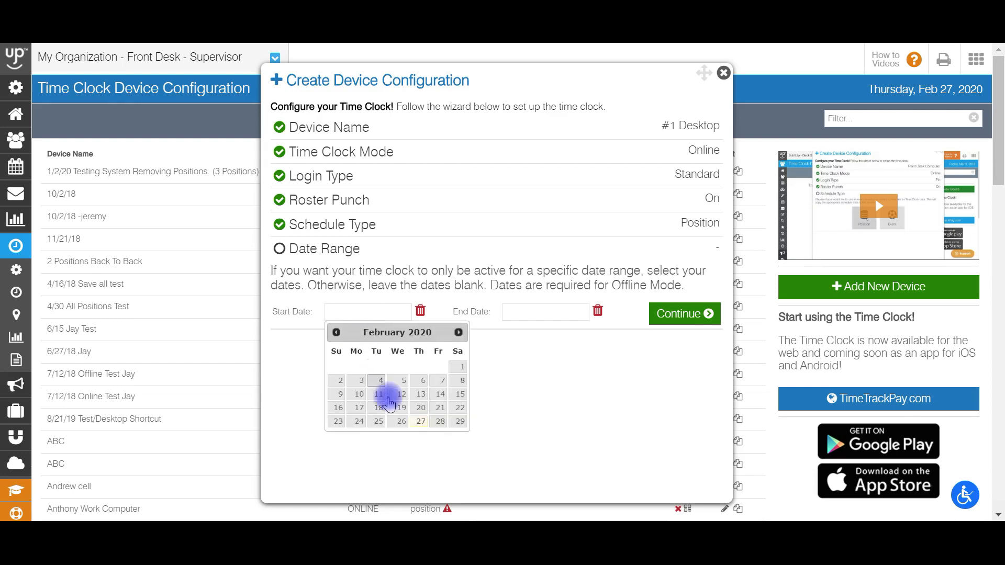
click(417, 422)
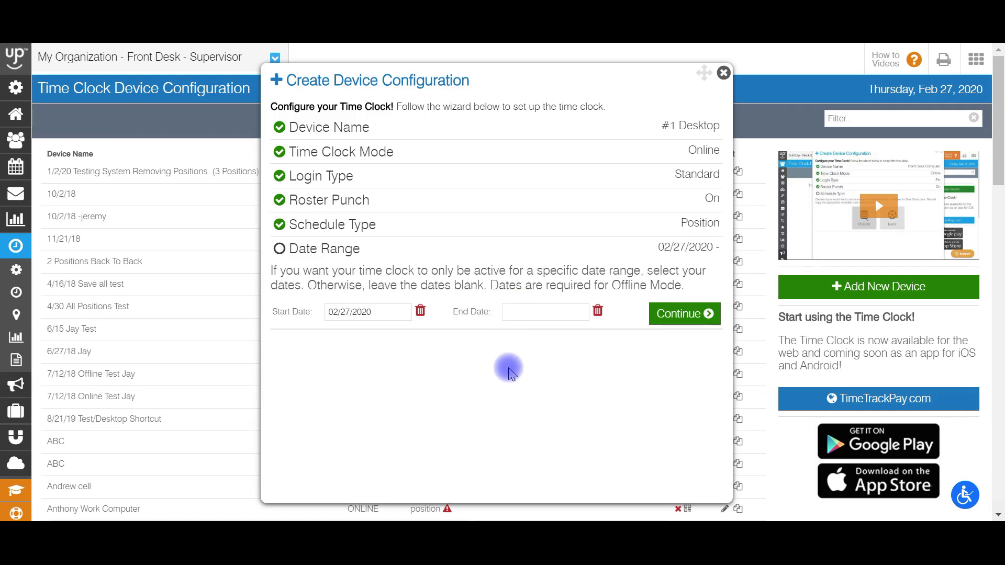
click(676, 314)
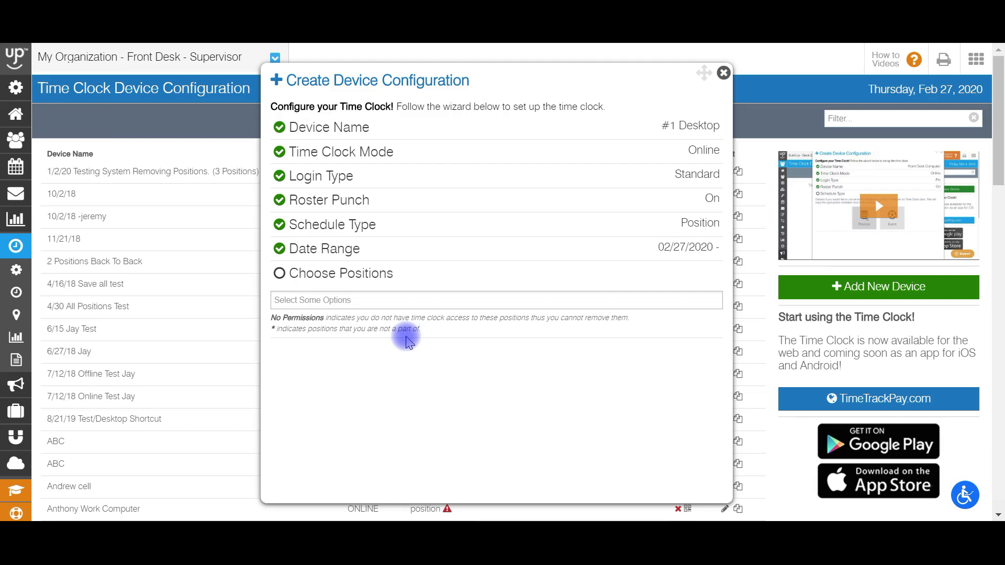
Choose the Front Desk - Supervisor and Equipment Staff positions for the device and continue.
click(410, 299)
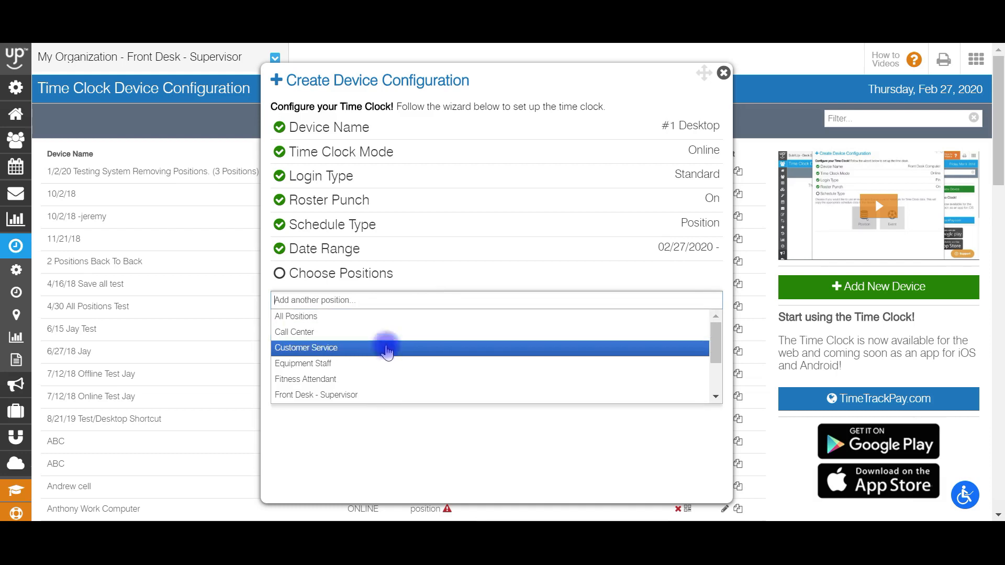
click(367, 394)
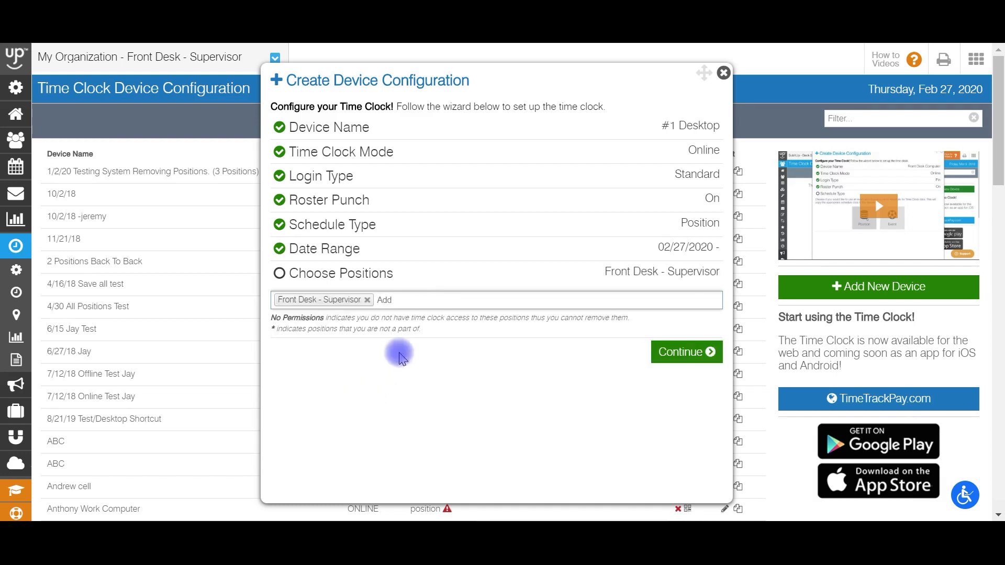
click(426, 299)
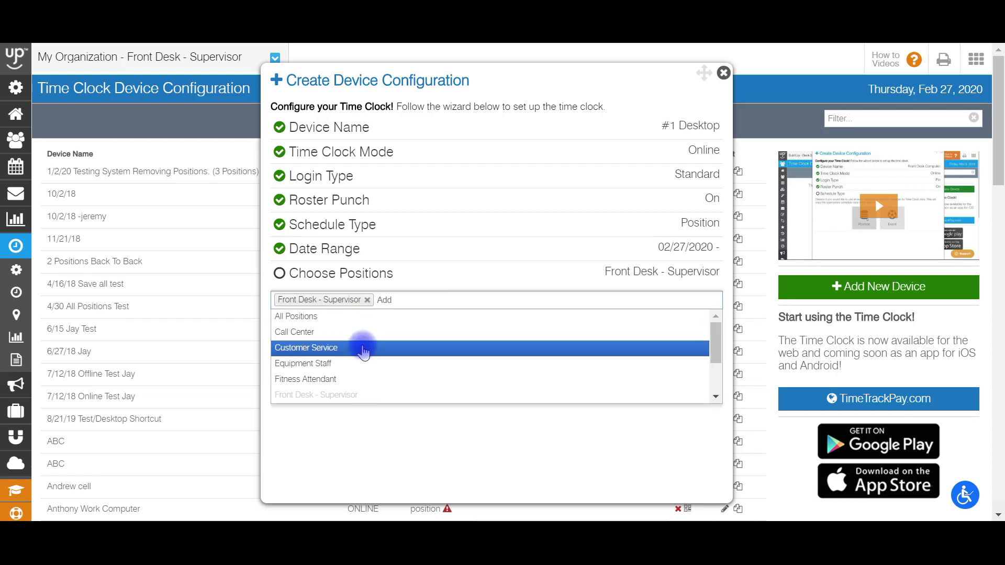
click(361, 363)
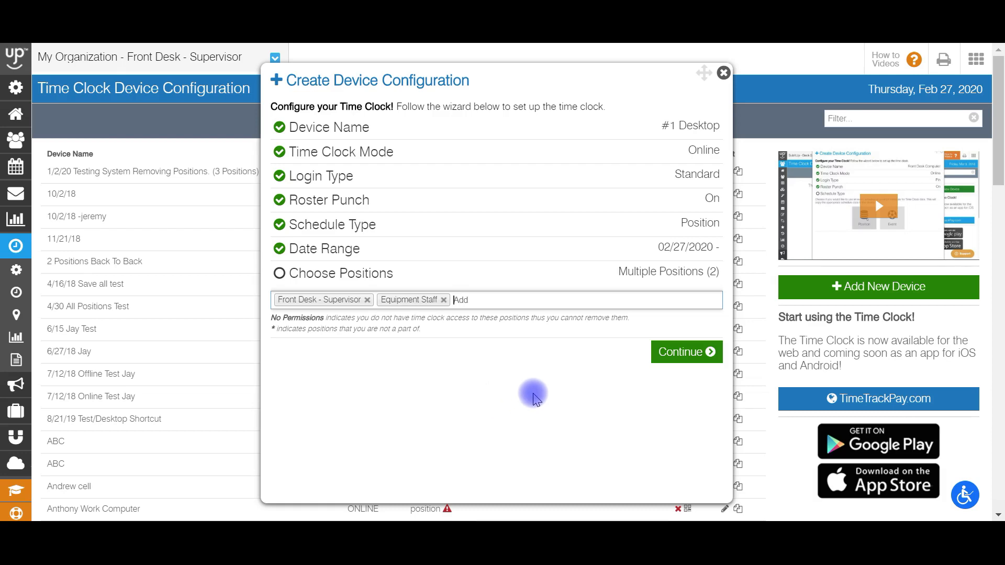
click(670, 356)
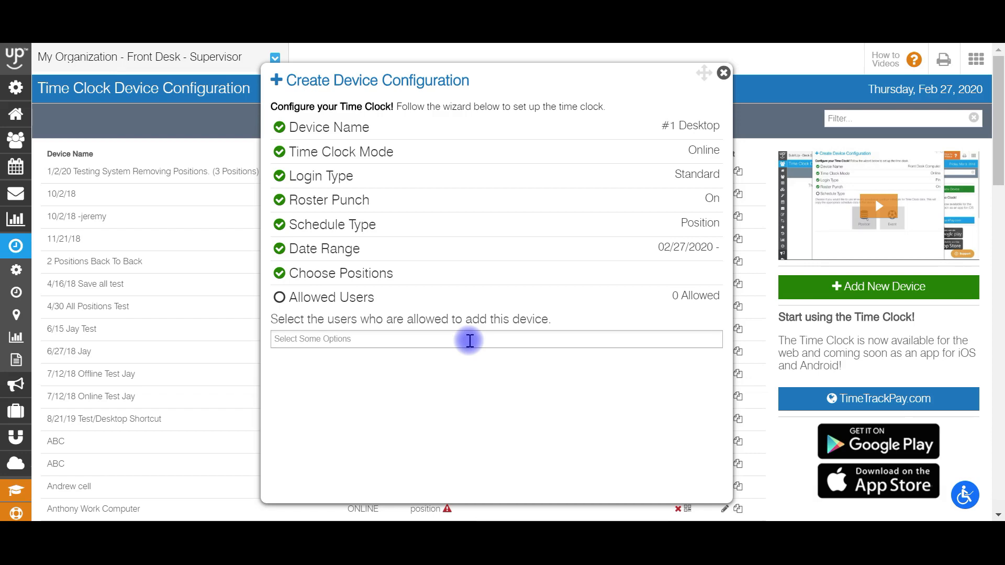
Add the manager's account as the allowed user, create the device configuration and dismiss the completion dialog without copying its token.
click(470, 339)
text(z)
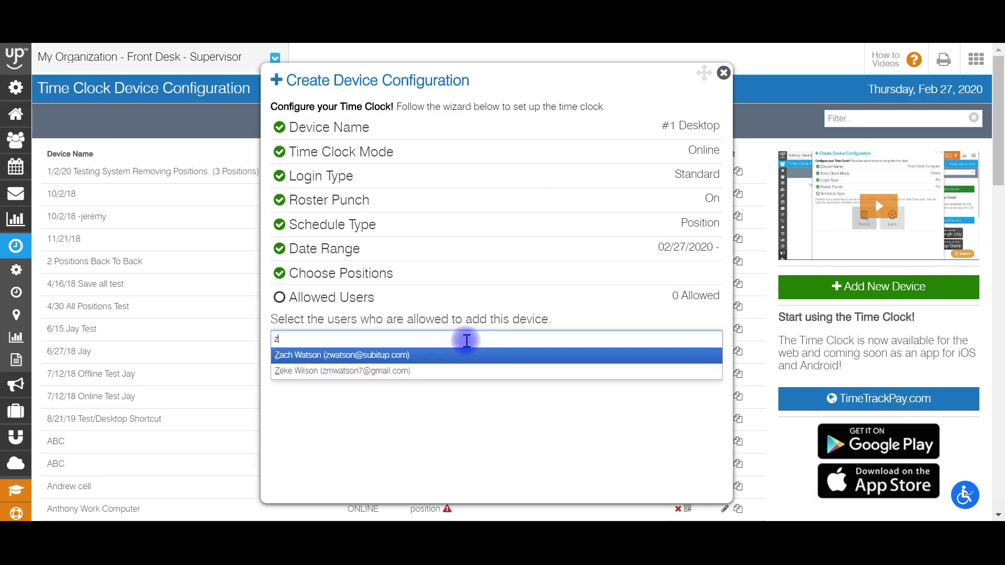
text(w)
click(465, 354)
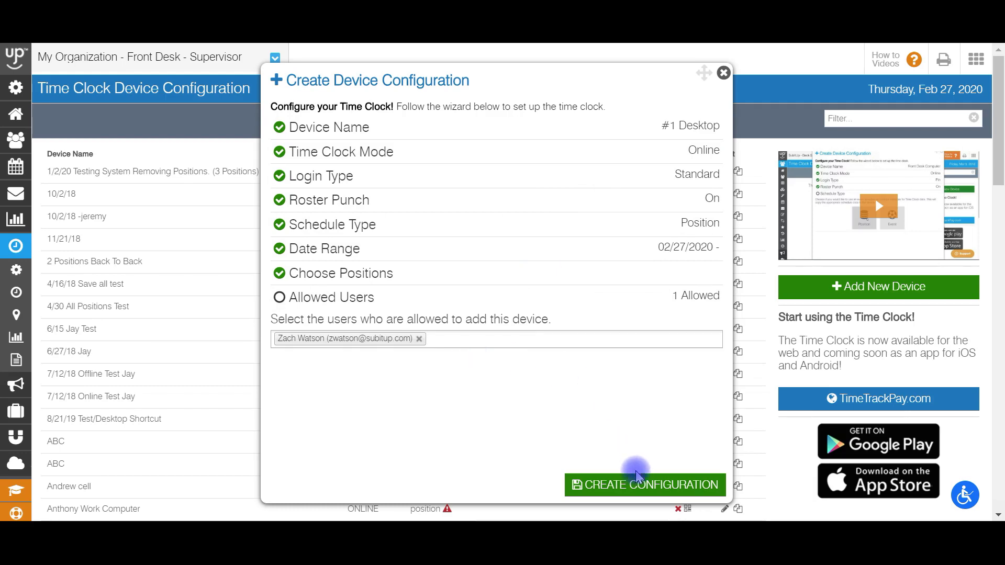
click(635, 491)
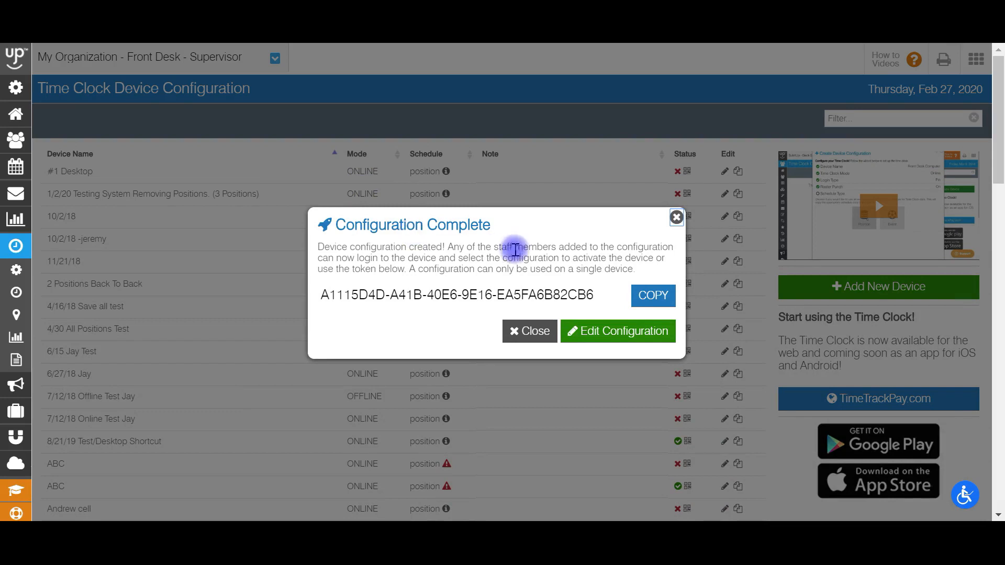
click(676, 217)
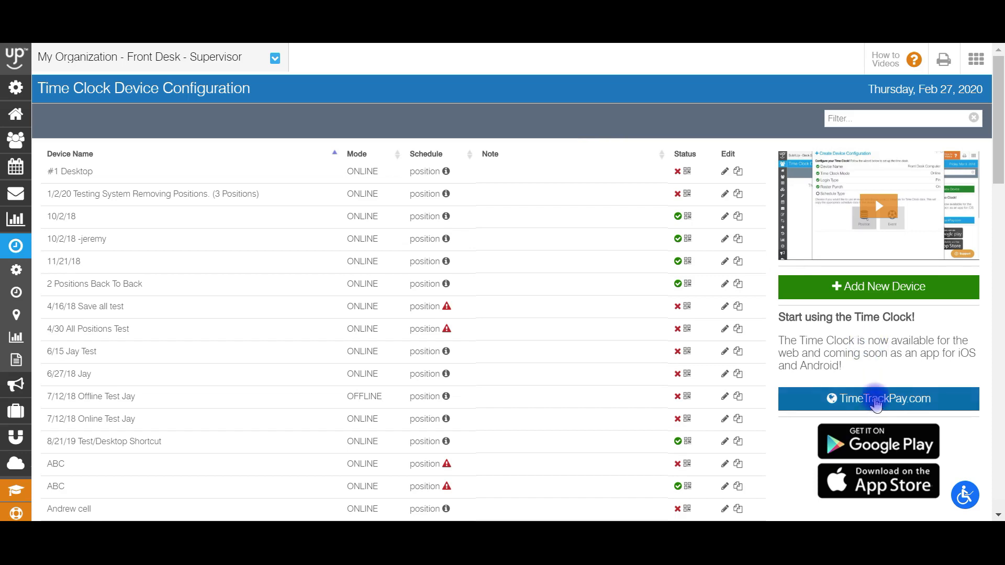
Open the TimeTrackPay.com time clock and log in as Manager with the account email and password to authorize this device.
click(874, 399)
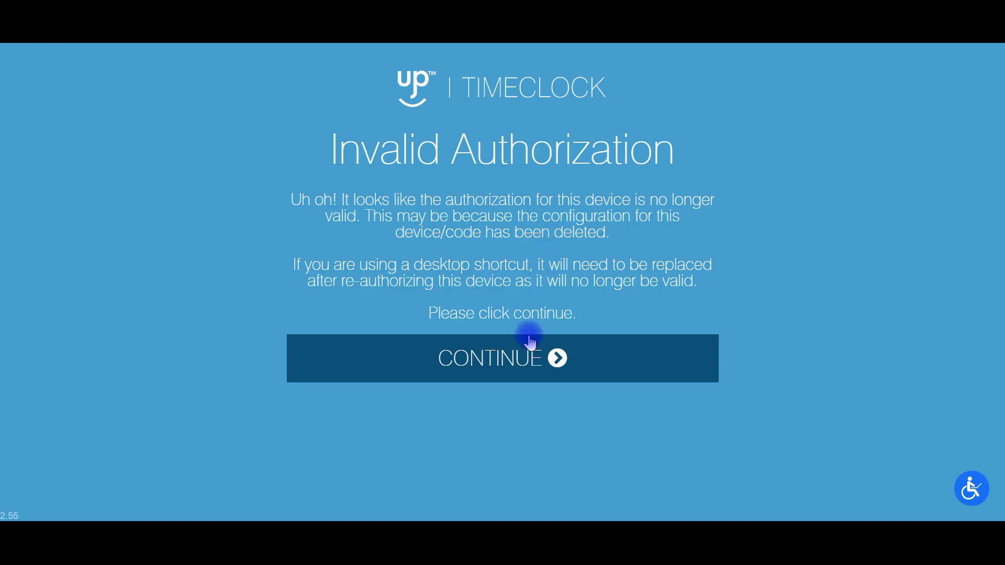
click(526, 354)
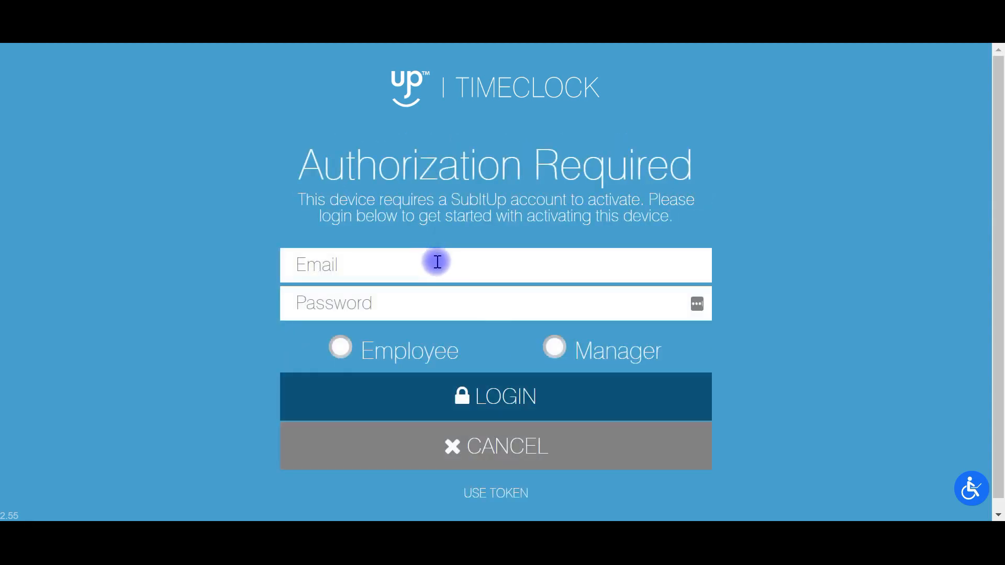
click(444, 262)
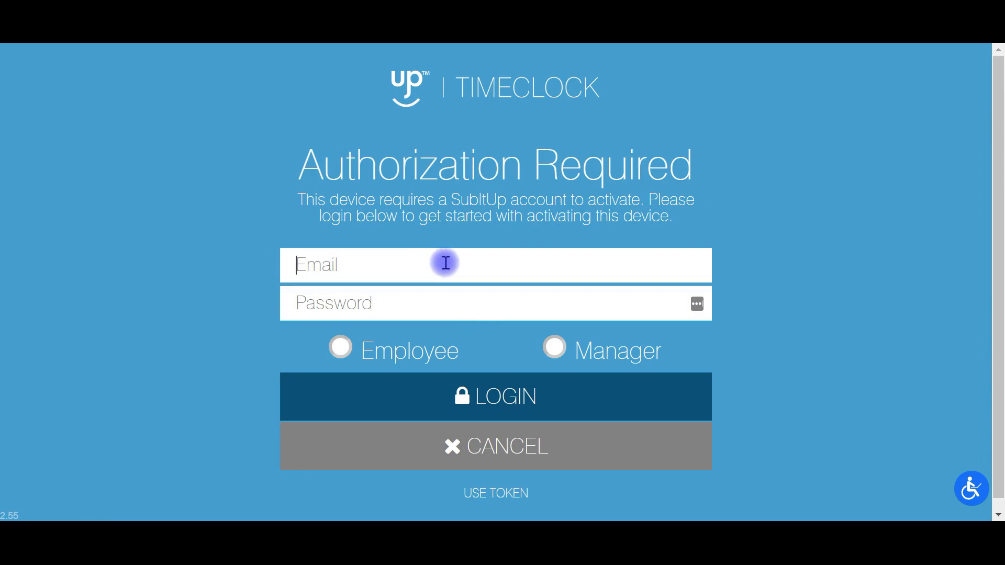
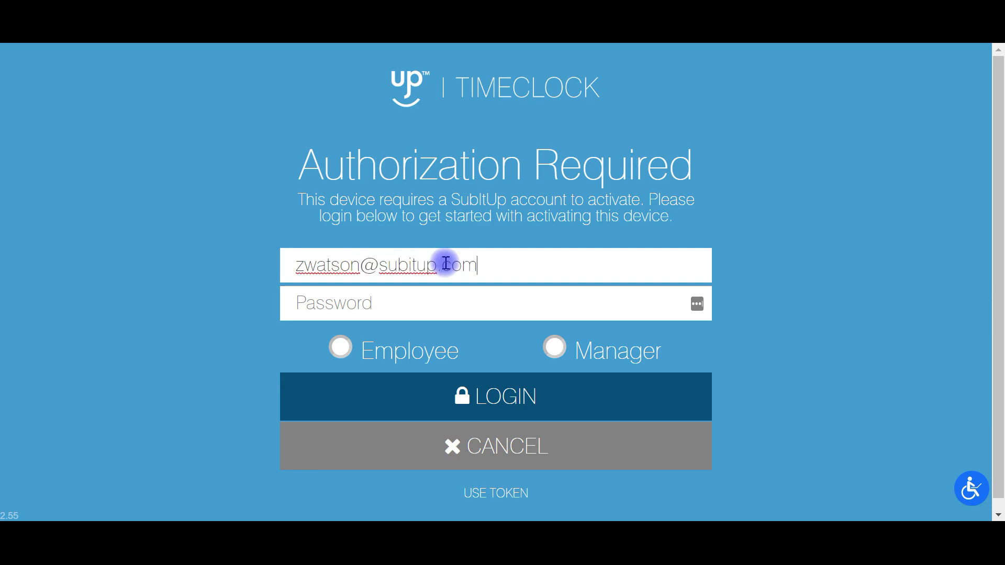
click(440, 300)
text(•••••••••••)
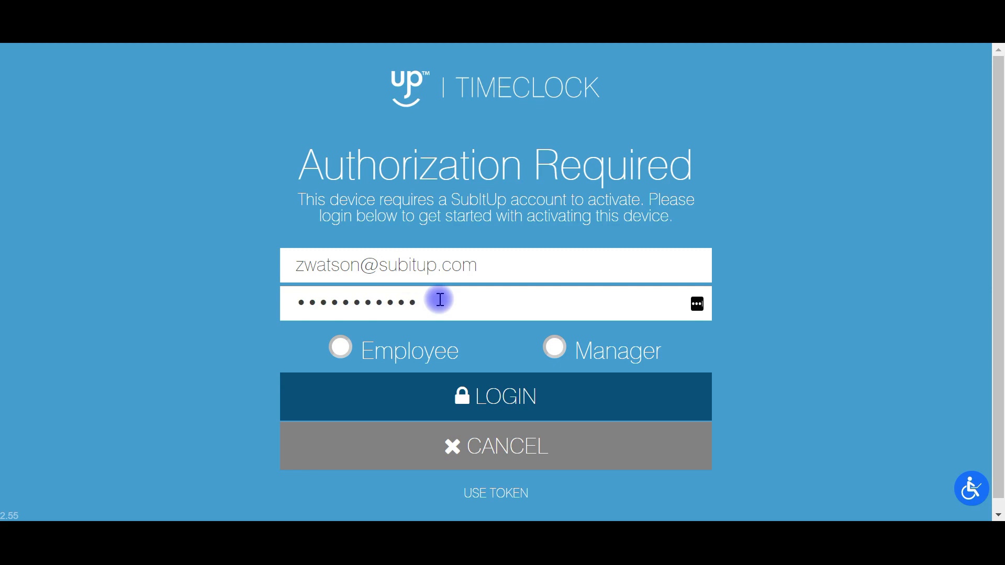
click(549, 348)
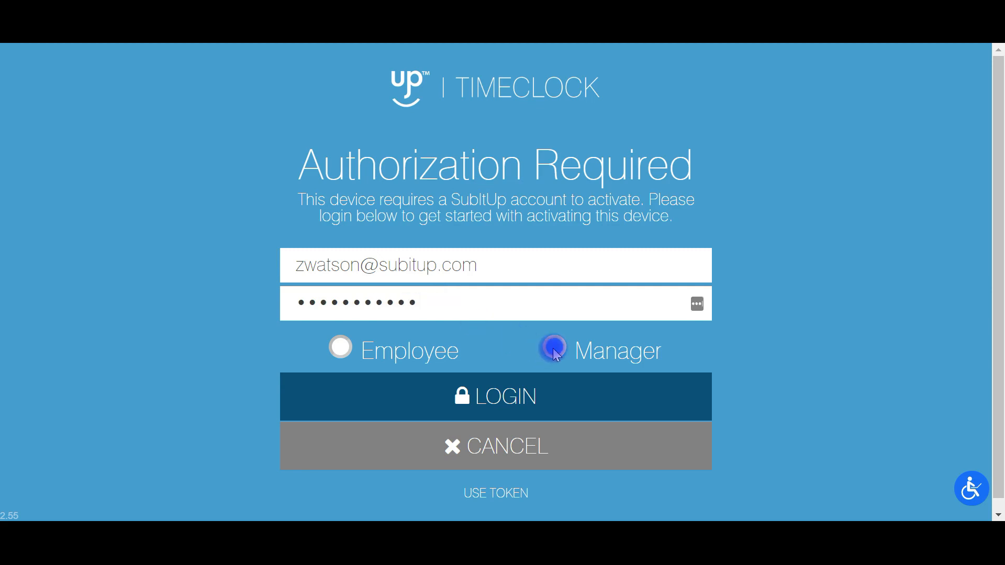
click(514, 398)
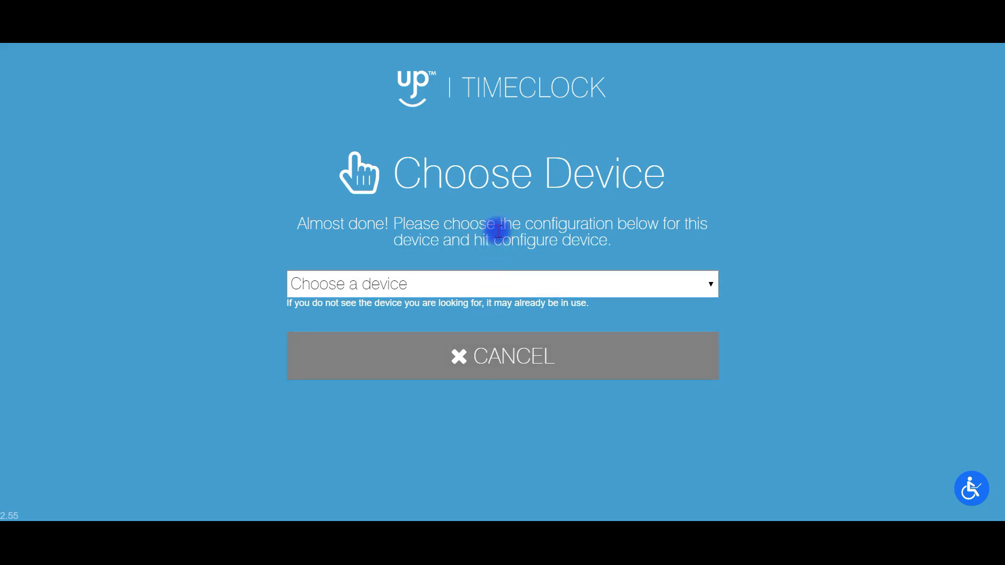
Choose the #1 Desktop configuration for this device and configure it.
click(482, 282)
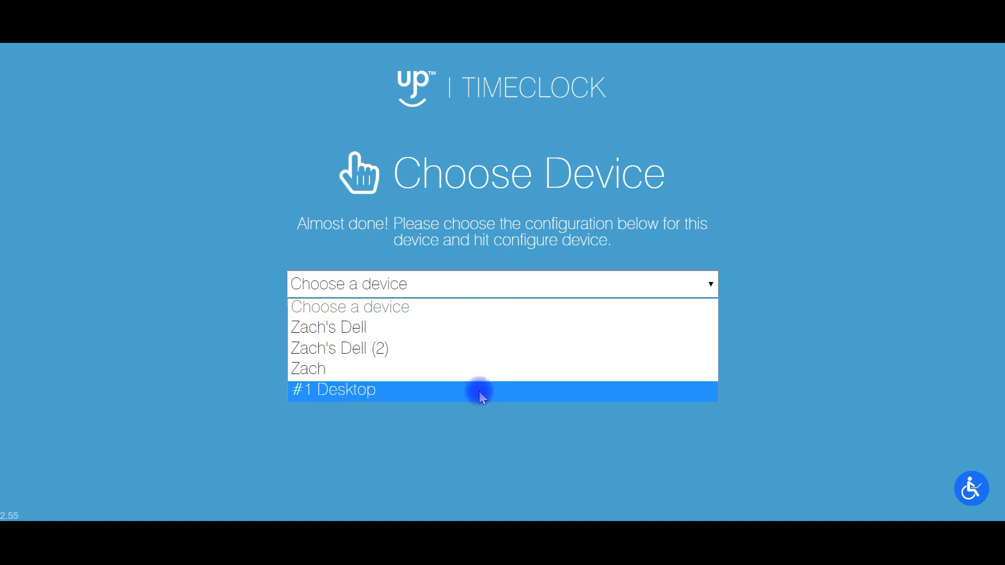
click(482, 391)
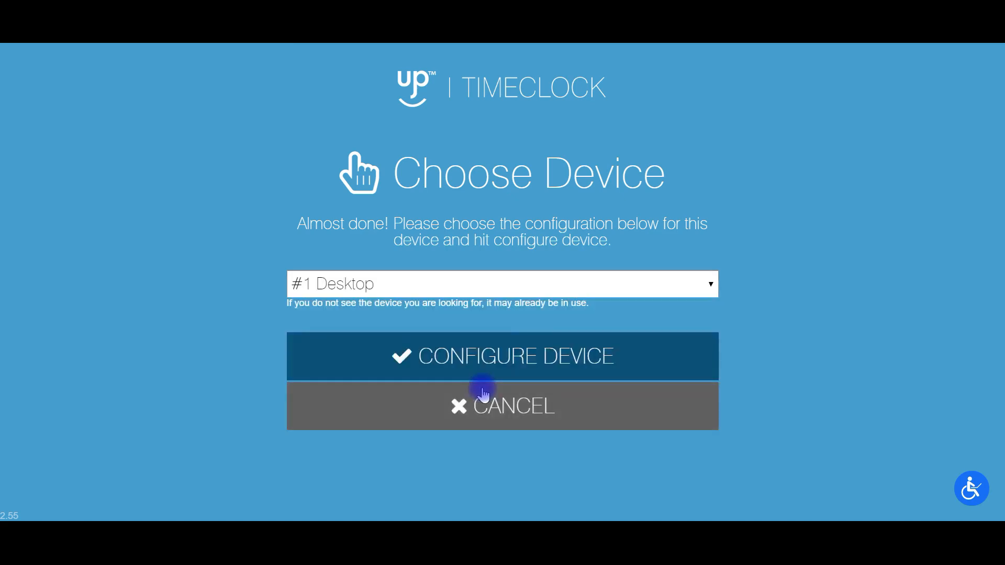
click(494, 350)
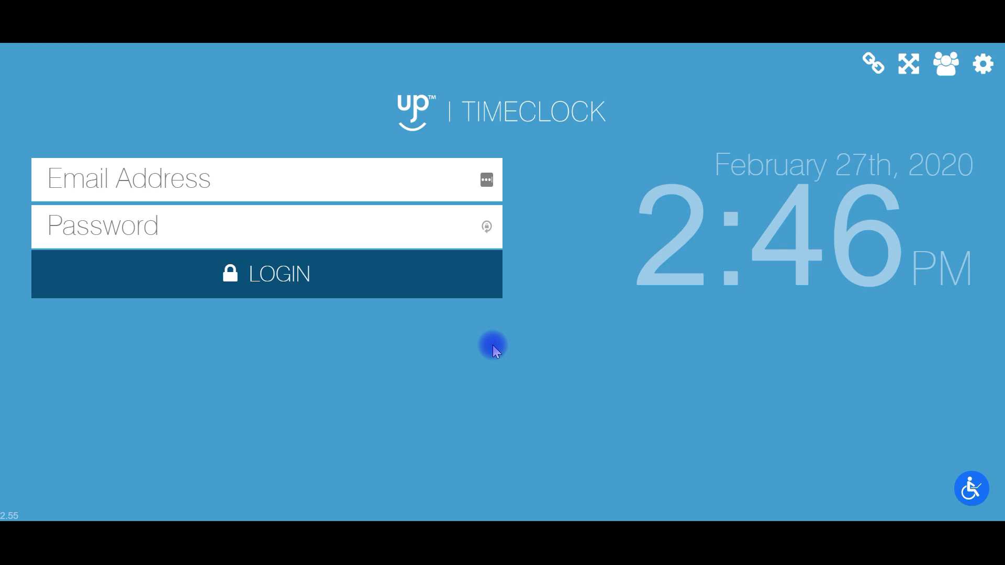
View the time clock's portal management page with its sync status and desktop shortcut options, and close it.
click(327, 182)
click(662, 286)
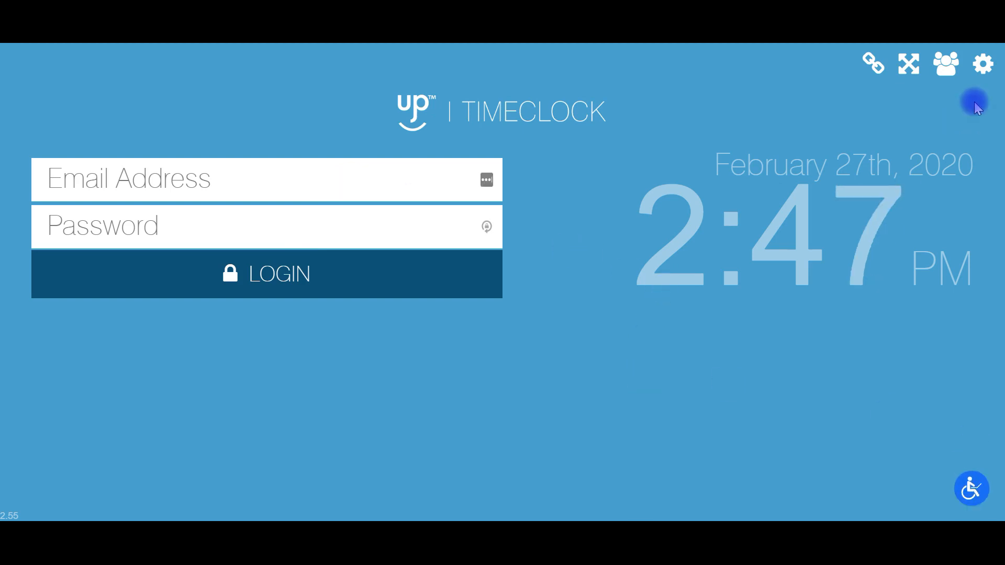
click(983, 64)
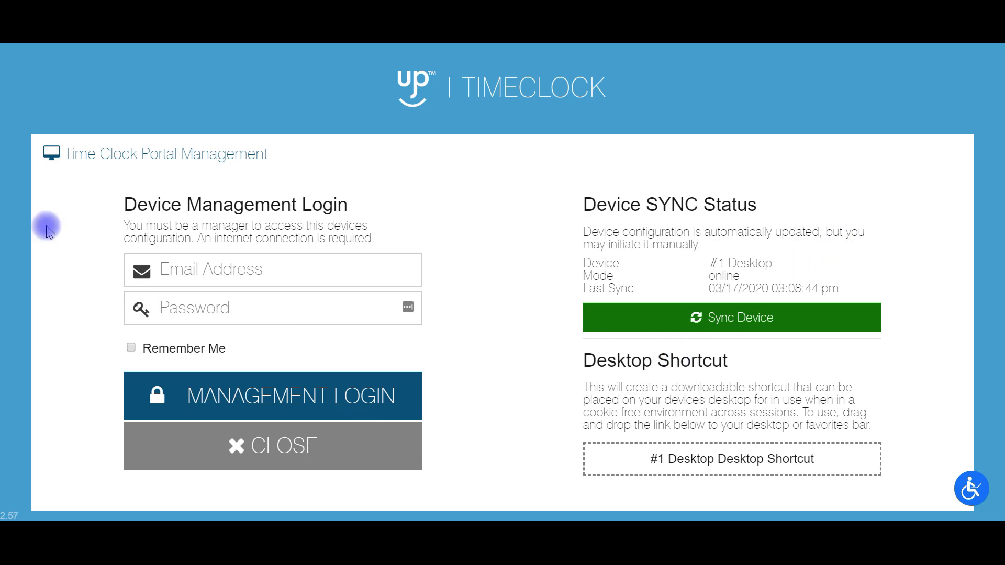
click(226, 443)
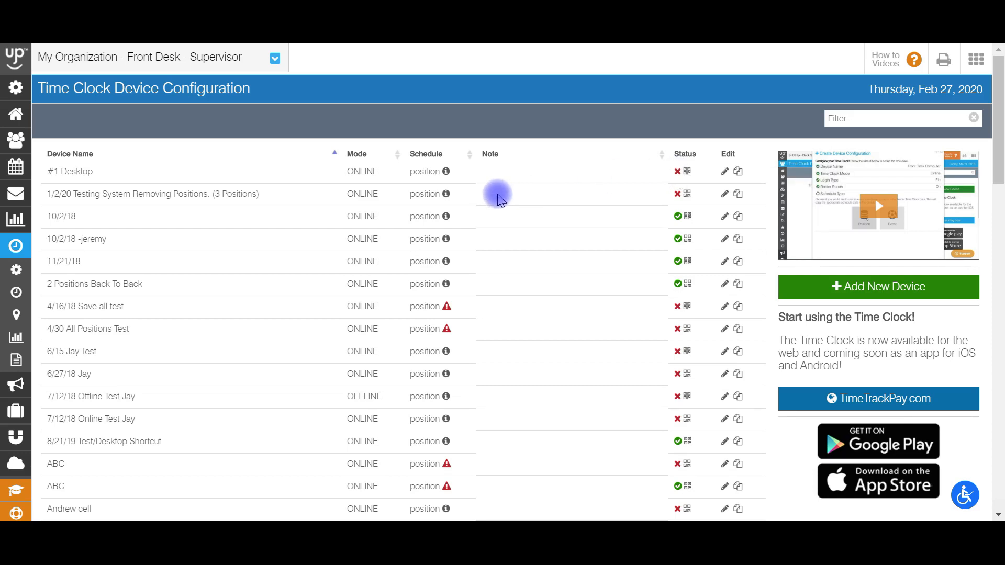
Refresh the Time Clock Device Configuration list and check the #1 Desktop activation details and the schedule information of the devices.
key(F5)
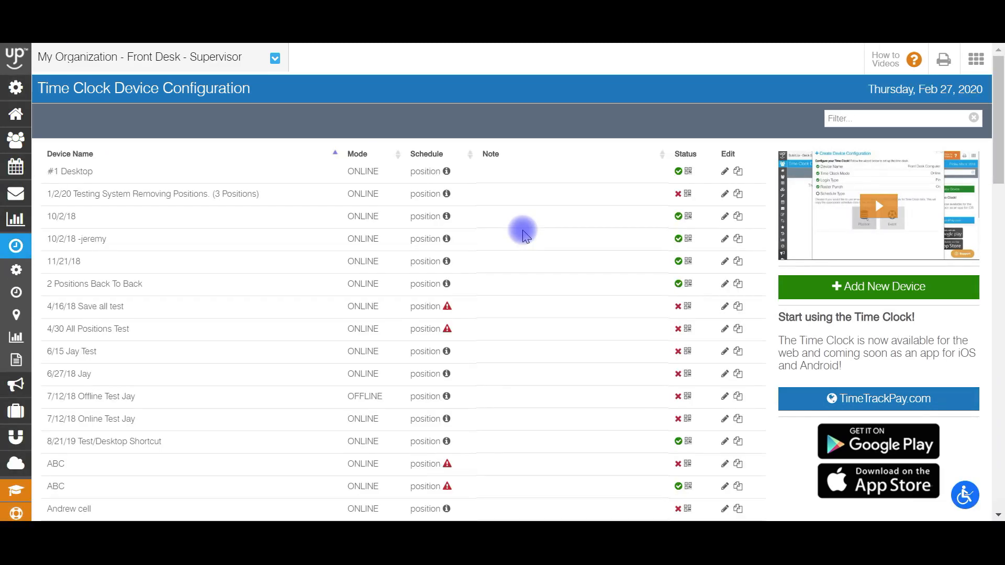
mouse_move(676, 172)
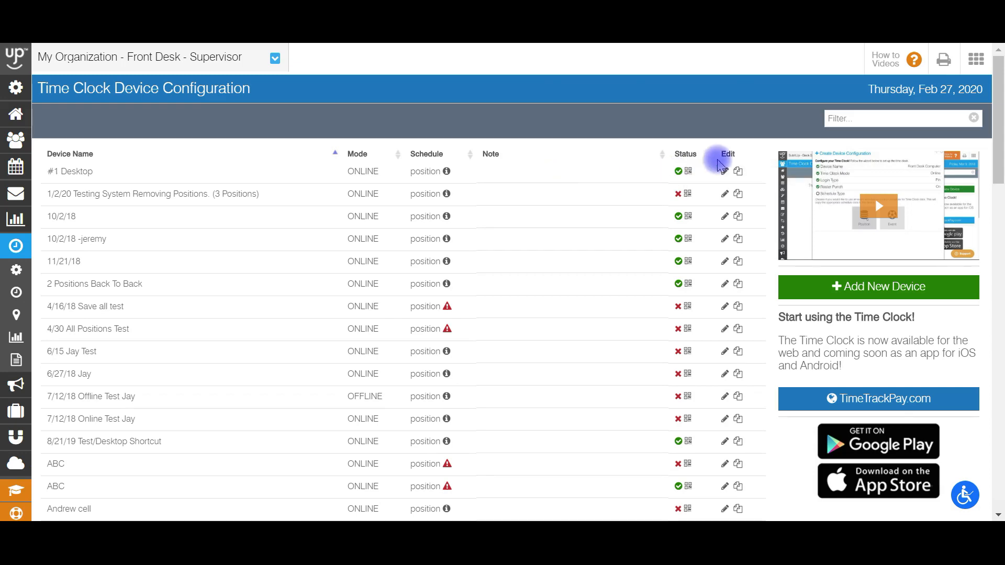
click(680, 174)
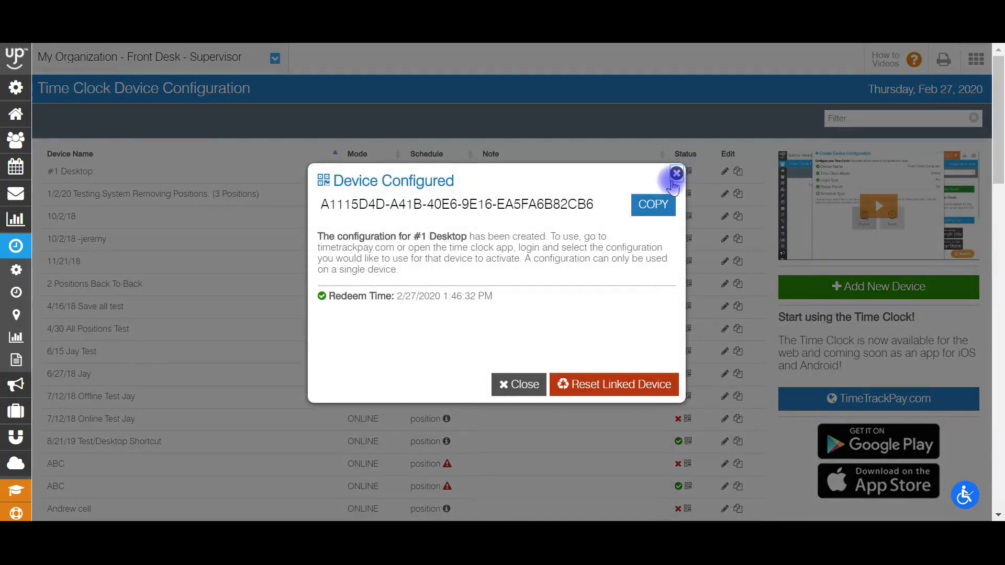
click(676, 173)
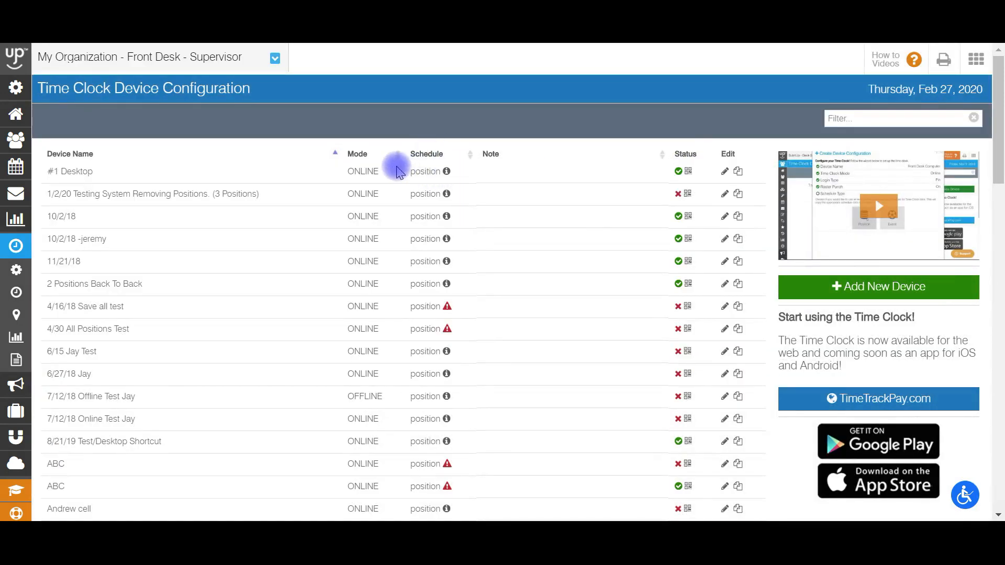
mouse_move(448, 174)
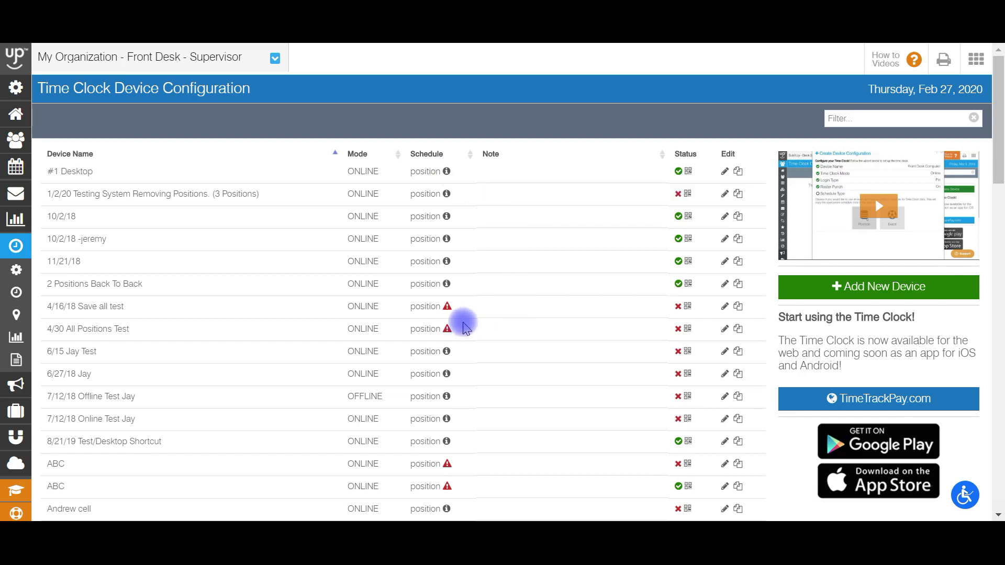
mouse_move(447, 313)
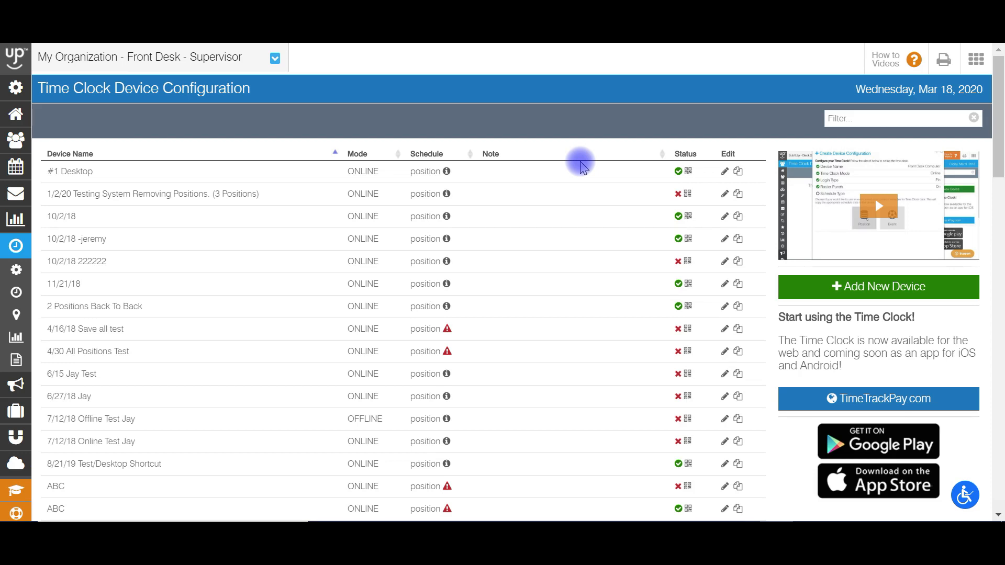
Start duplicating the #1 Desktop configuration, naming the copy with the owner's first name in possessive form followed by Device.
click(738, 173)
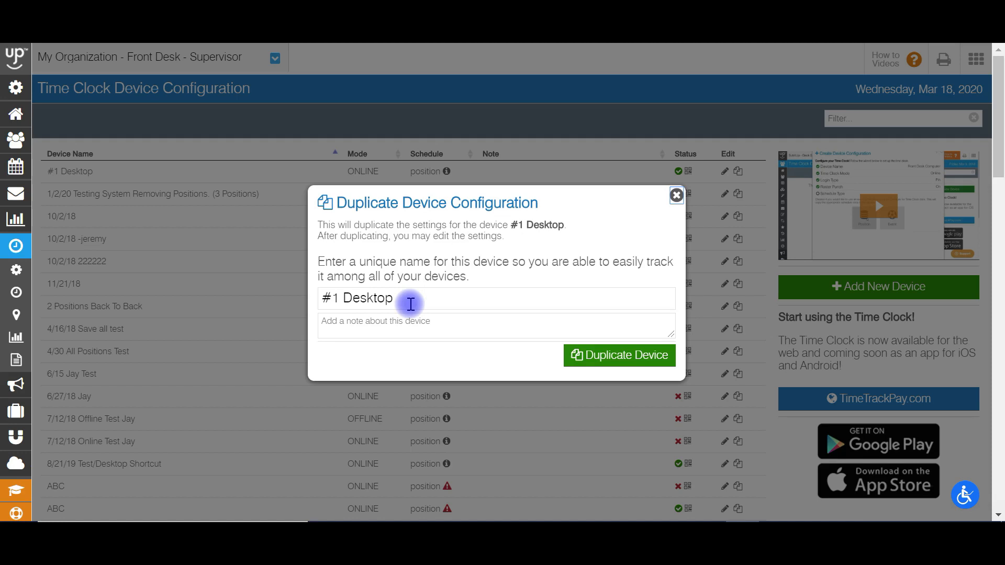
drag(410, 297, 314, 296)
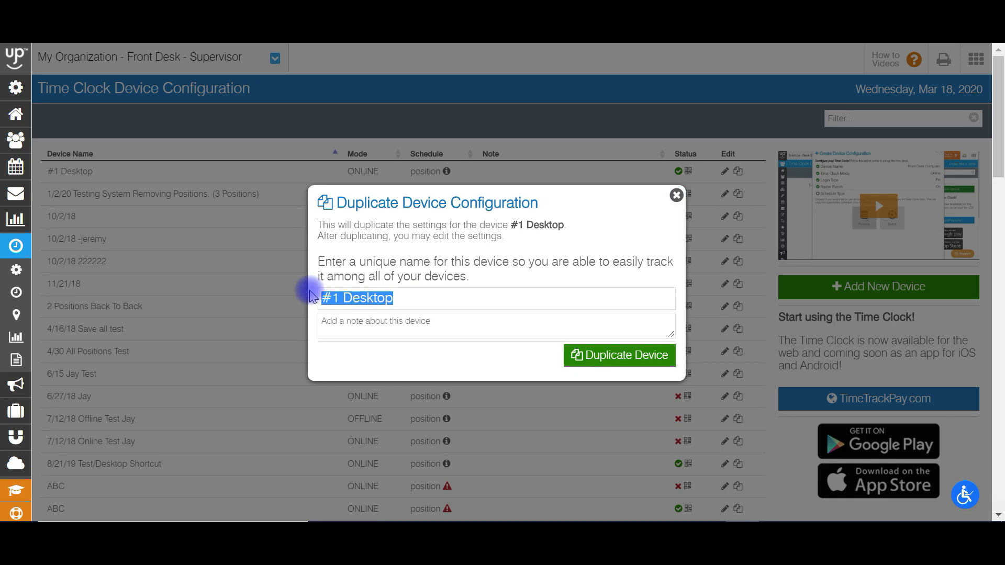
text(Zach's)
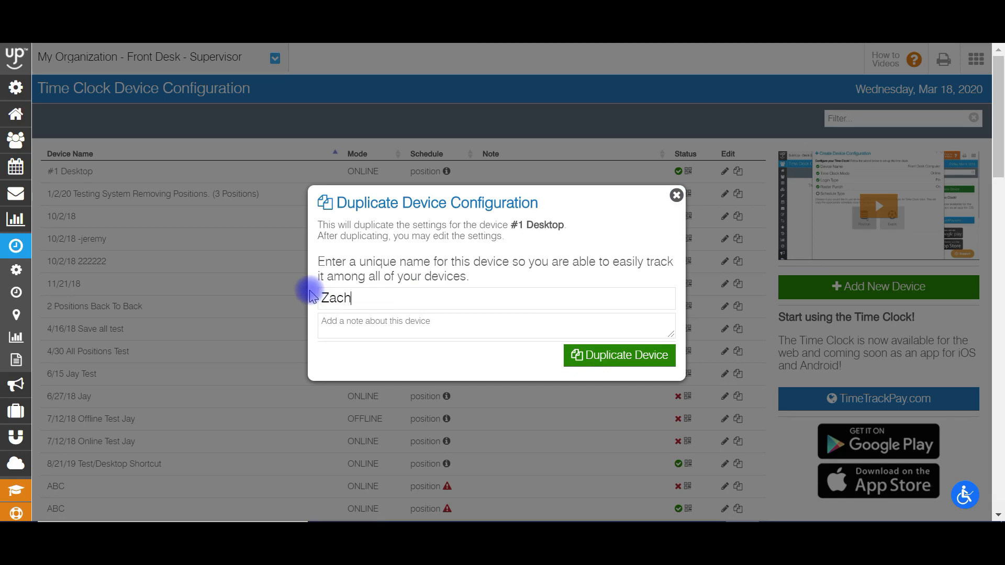
text( Device)
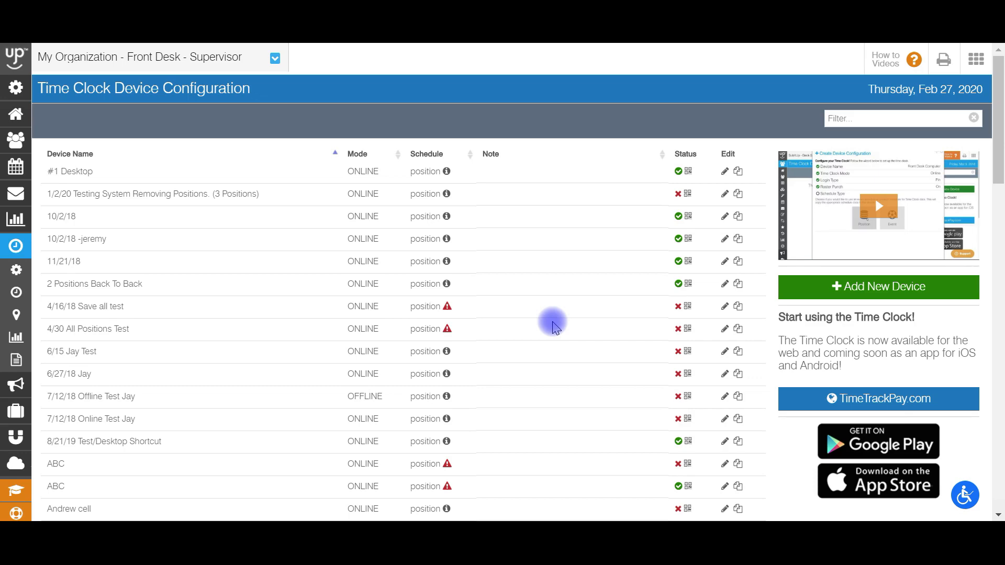
mouse_move(947, 512)
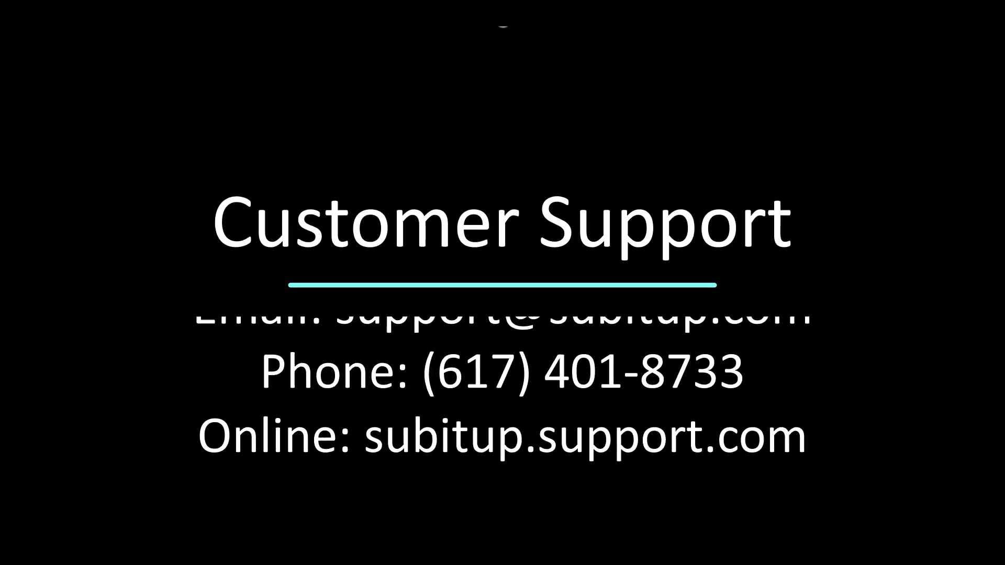